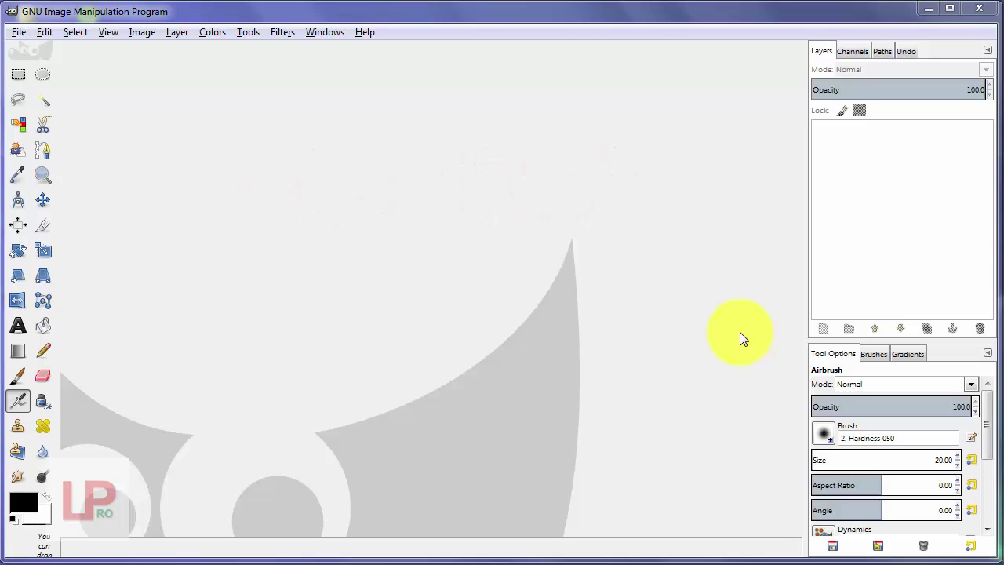
# Create a new blank 640×400 px image.
pyautogui.click(24, 31)
pyautogui.click(33, 52)
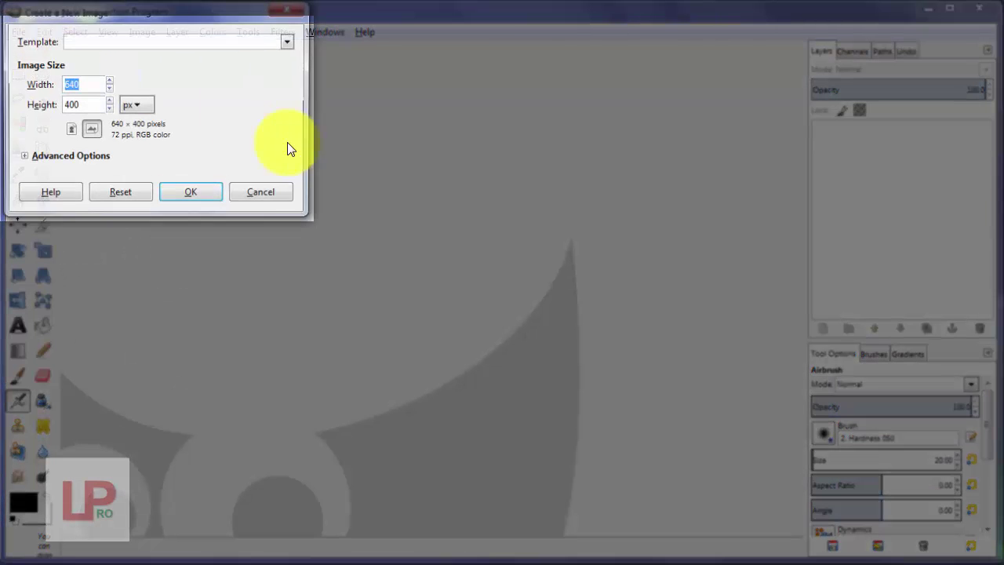
pyautogui.click(194, 194)
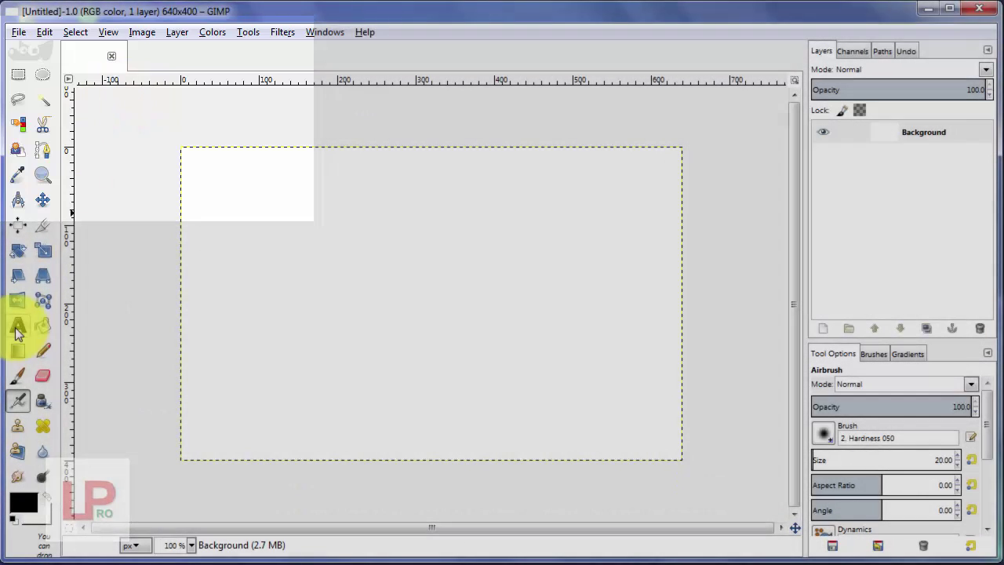
pyautogui.click(17, 328)
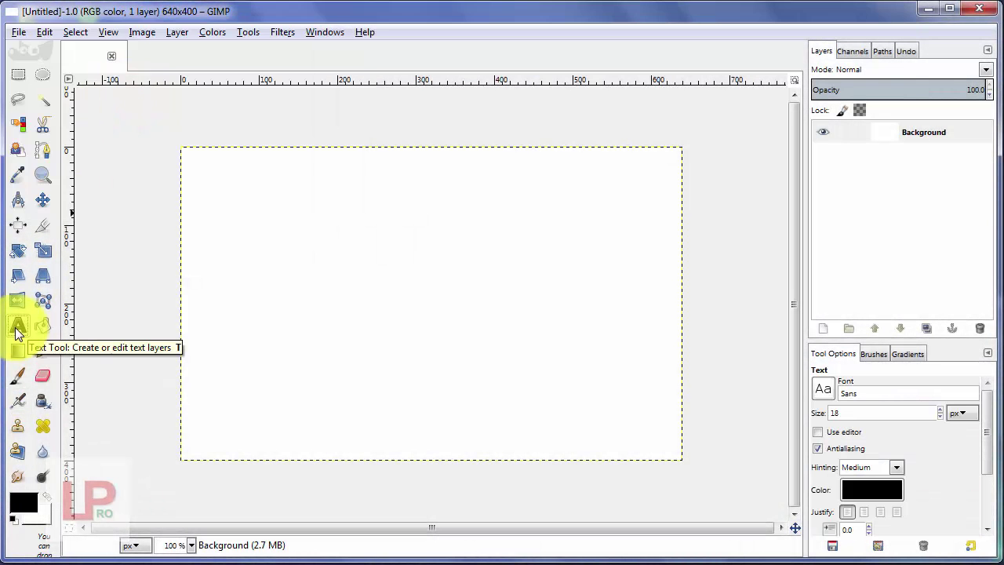
# Write 'Học GIMP' in a new text box on the canvas.
pyautogui.click(289, 295)
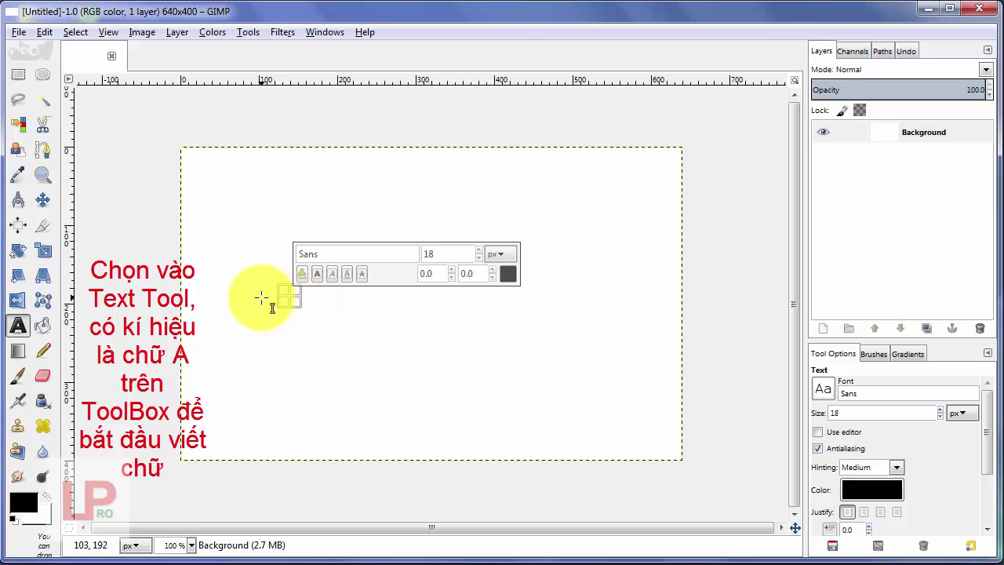
pyautogui.write('Hoc GIMP')
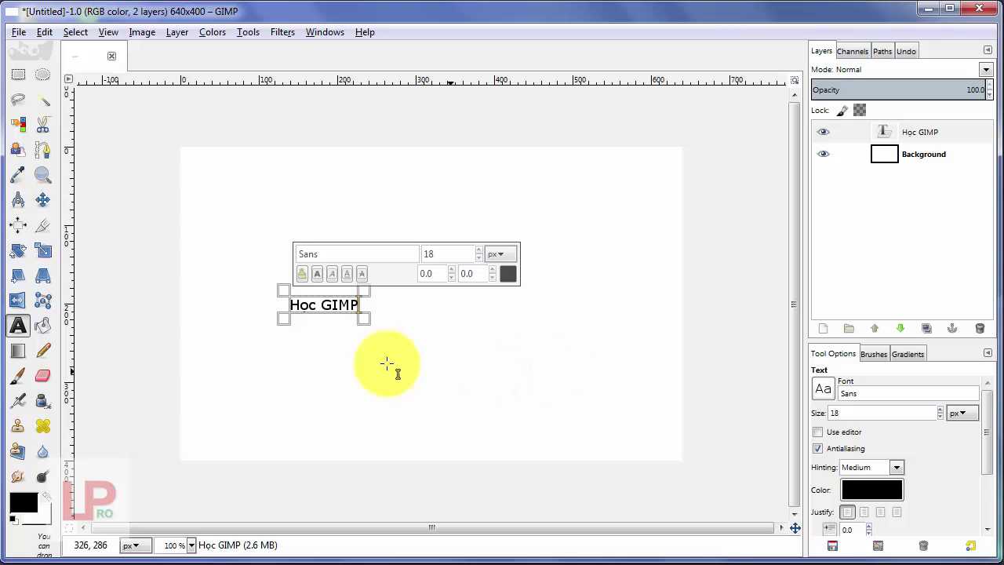
pyautogui.click(331, 305)
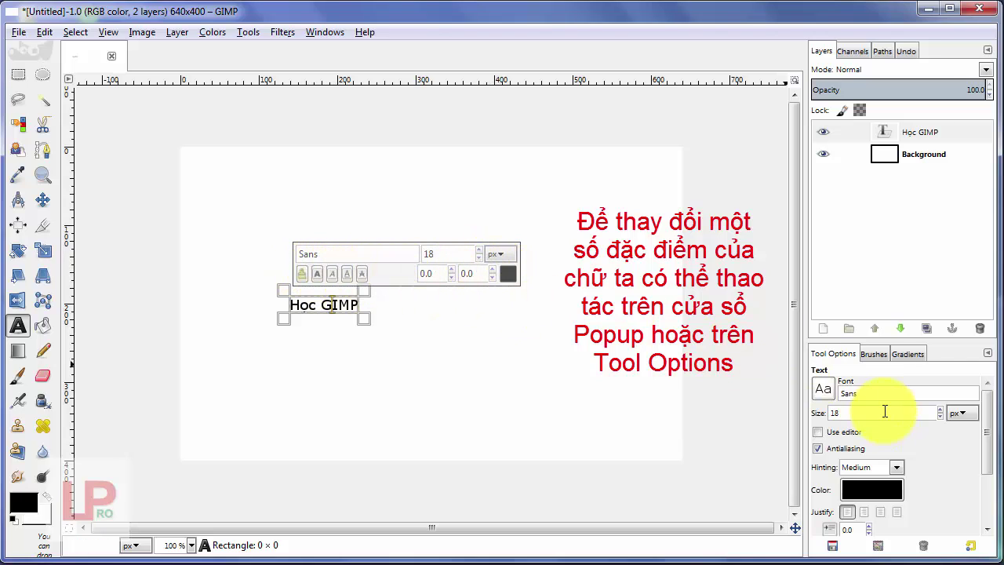
pyautogui.moveTo(986, 404)
pyautogui.mouseDown()
pyautogui.moveTo(990, 476)
pyautogui.moveTo(885, 380)
pyautogui.mouseUp()
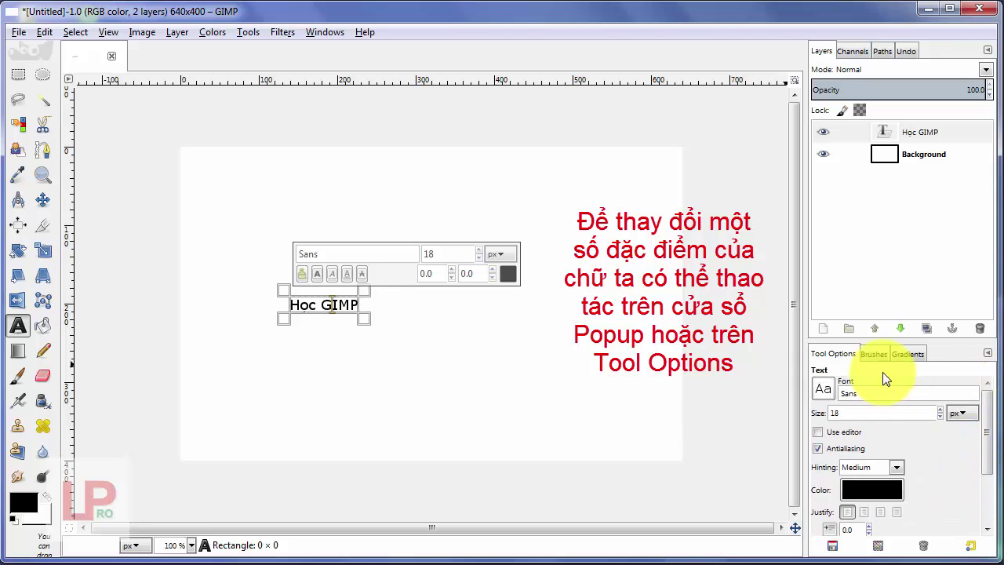
pyautogui.moveTo(358, 305); pyautogui.dragTo(321, 305)
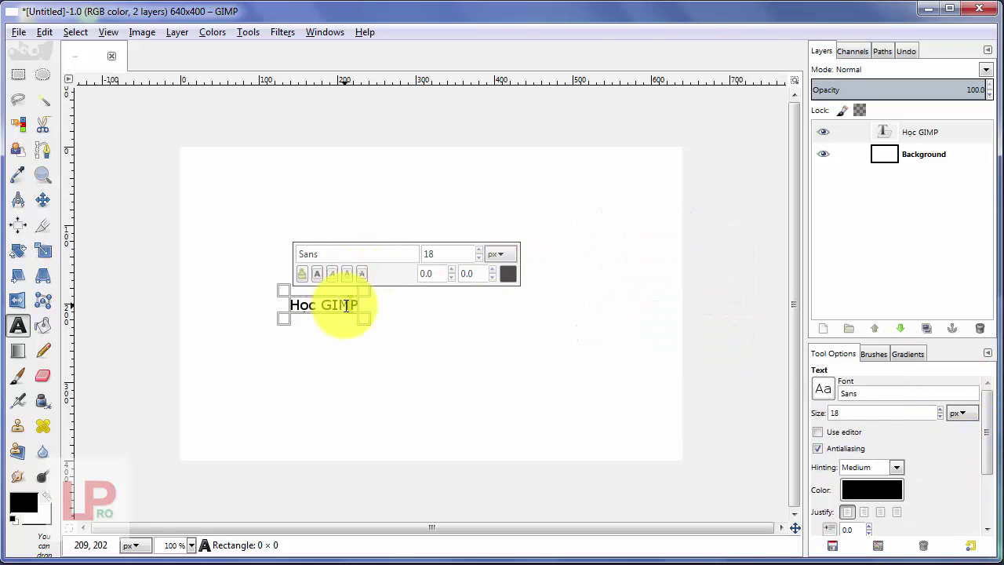
# Change the Học GIMP text to the Tahoma font at 40 px.
pyautogui.click(304, 253)
pyautogui.write('ahoma')
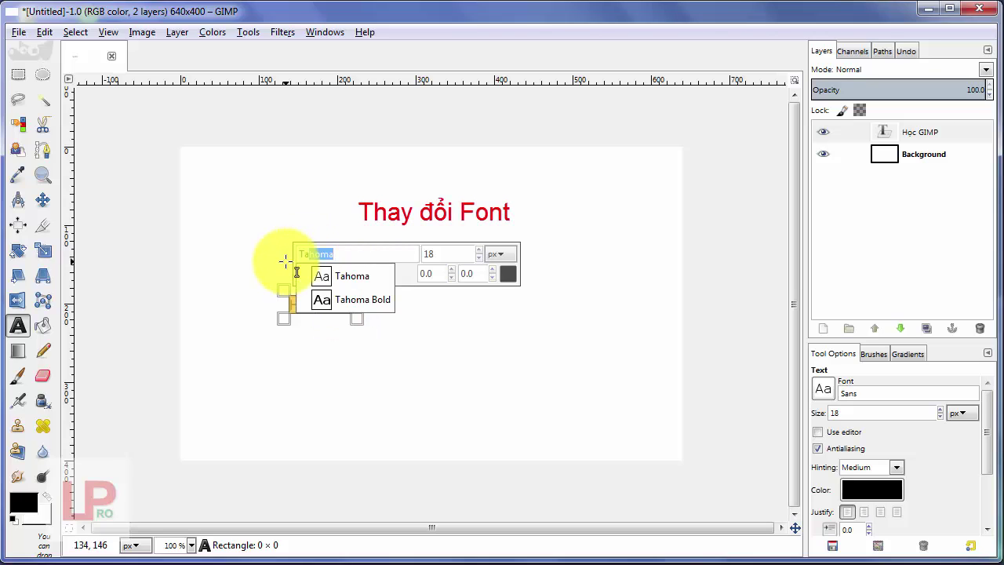
pyautogui.click(326, 274)
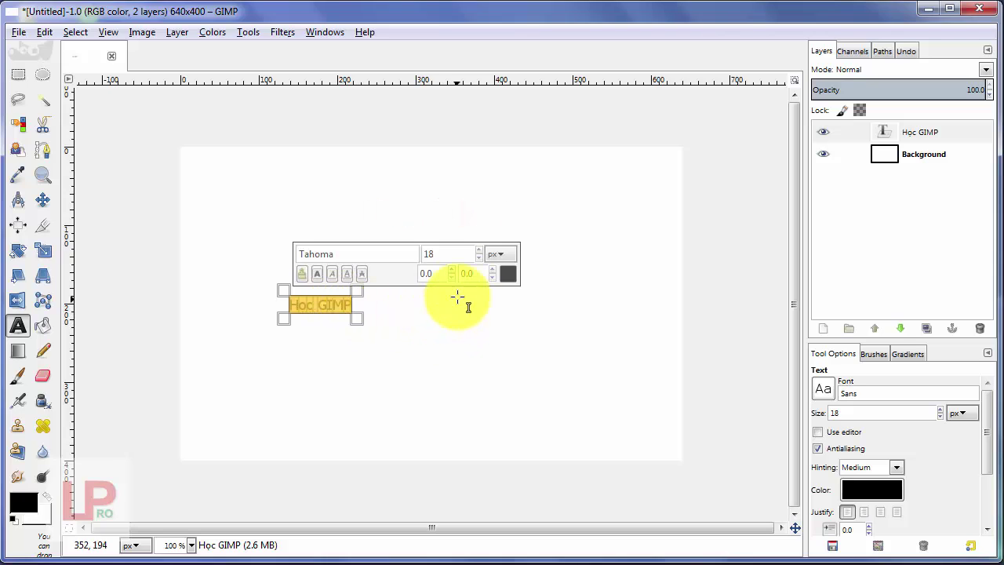
pyautogui.scroll(3, 481, 253)
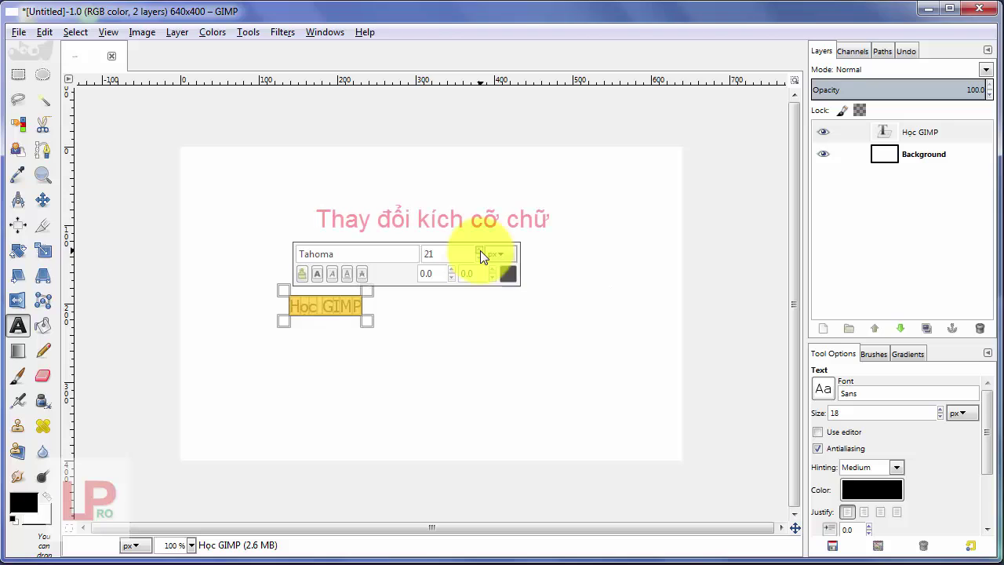
pyautogui.scroll(4, 481, 253)
pyautogui.scroll(3, 480, 254)
pyautogui.scroll(4, 480, 250)
pyautogui.write('4')
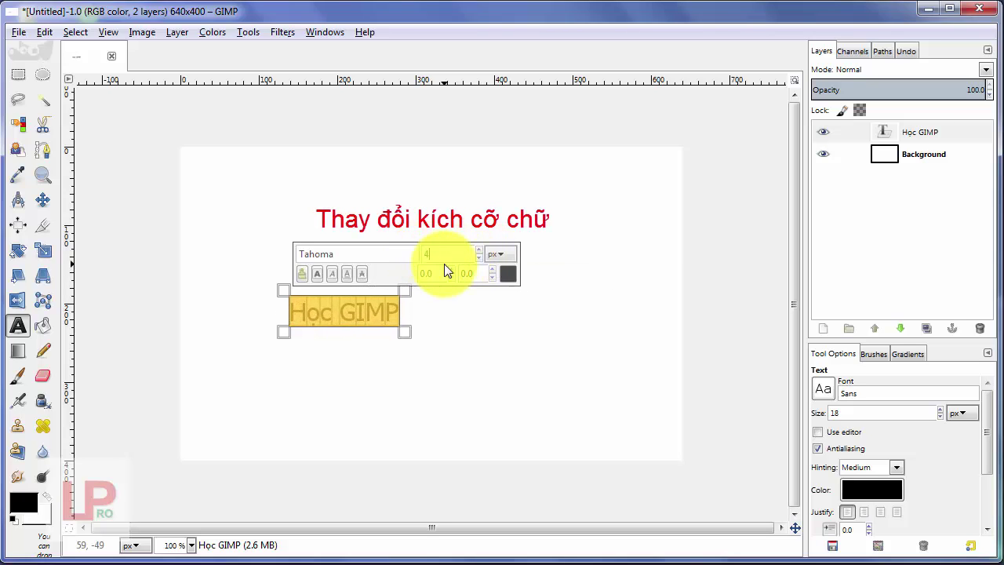
pyautogui.write('0')
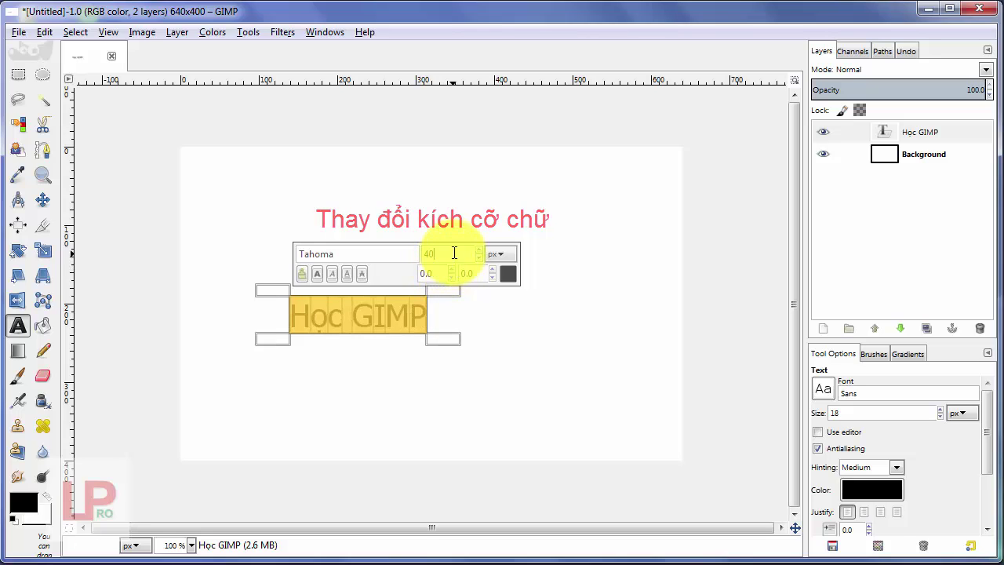
pyautogui.click(312, 320)
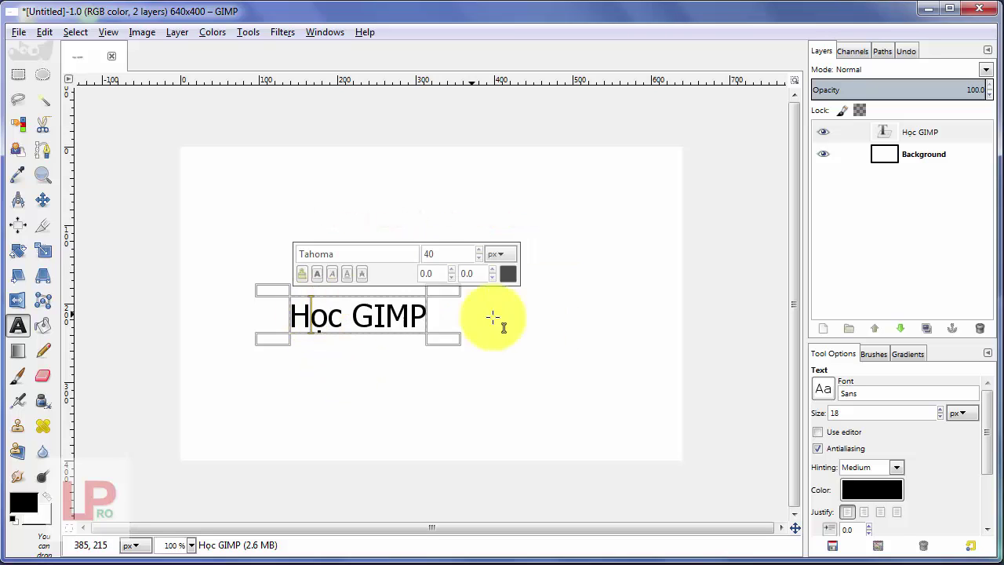
# Apply bold, then italic, to the whole Học GIMP text.
pyautogui.tripleClick(380, 316)
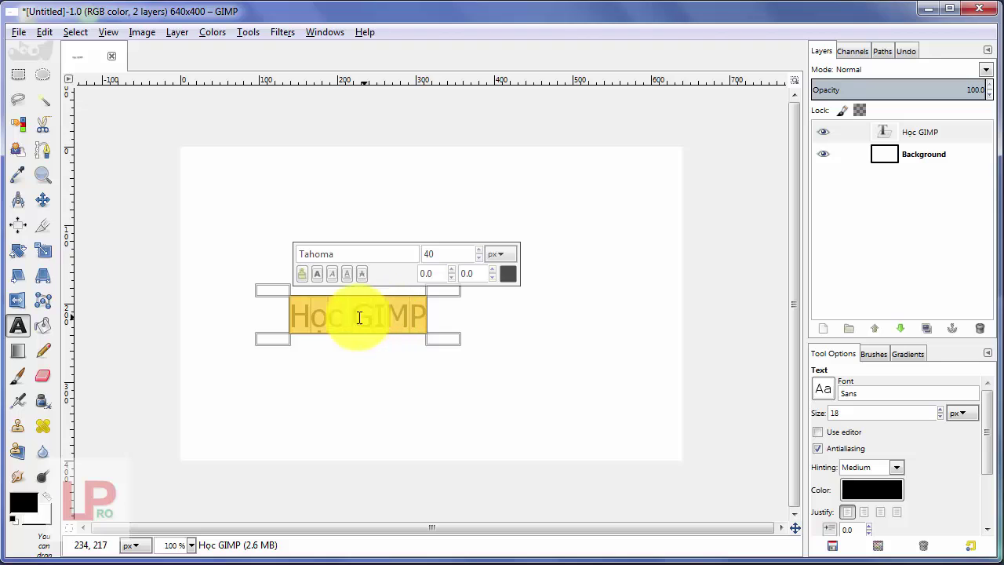
pyautogui.click(318, 273)
pyautogui.click(358, 326)
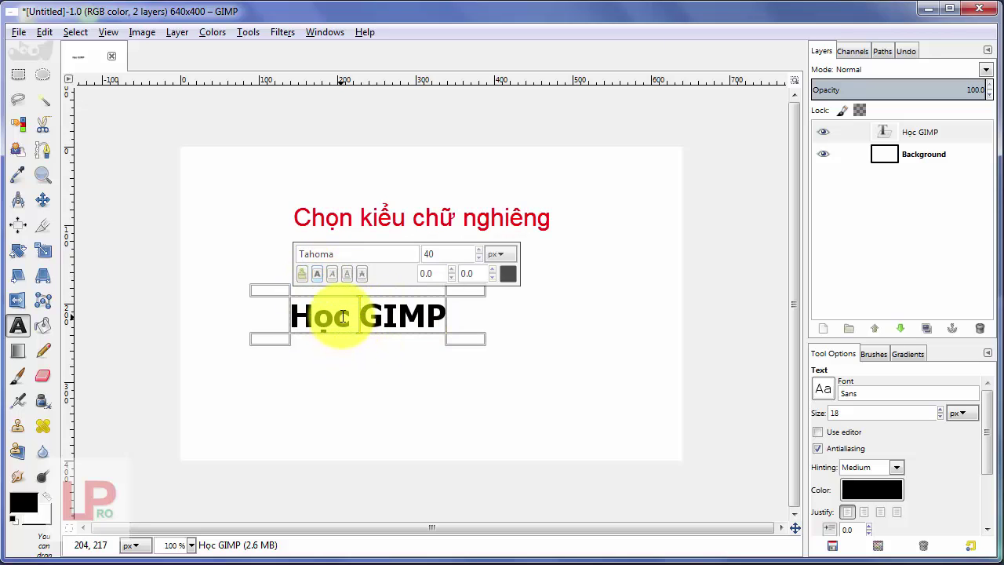
pyautogui.tripleClick(343, 316)
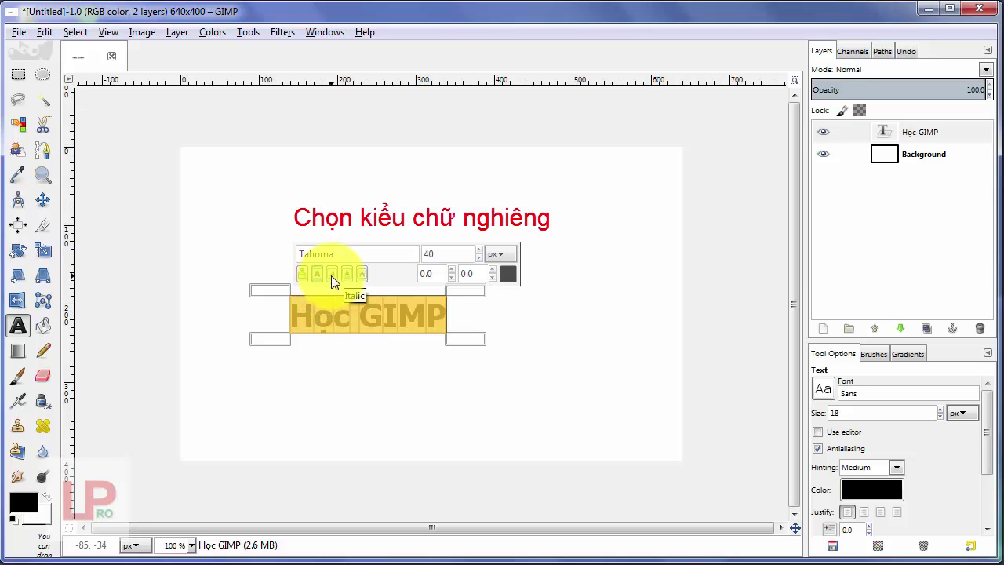
pyautogui.click(331, 275)
pyautogui.click(369, 370)
# Underline the Học GIMP text and view the result with the Background layer active.
pyautogui.click(345, 312)
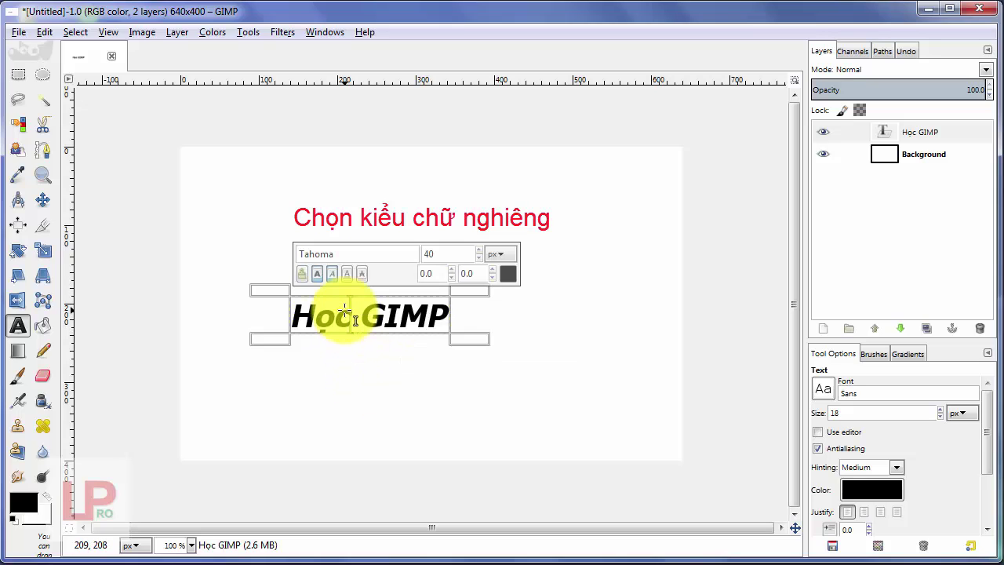
pyautogui.tripleClick(342, 313)
pyautogui.click(348, 275)
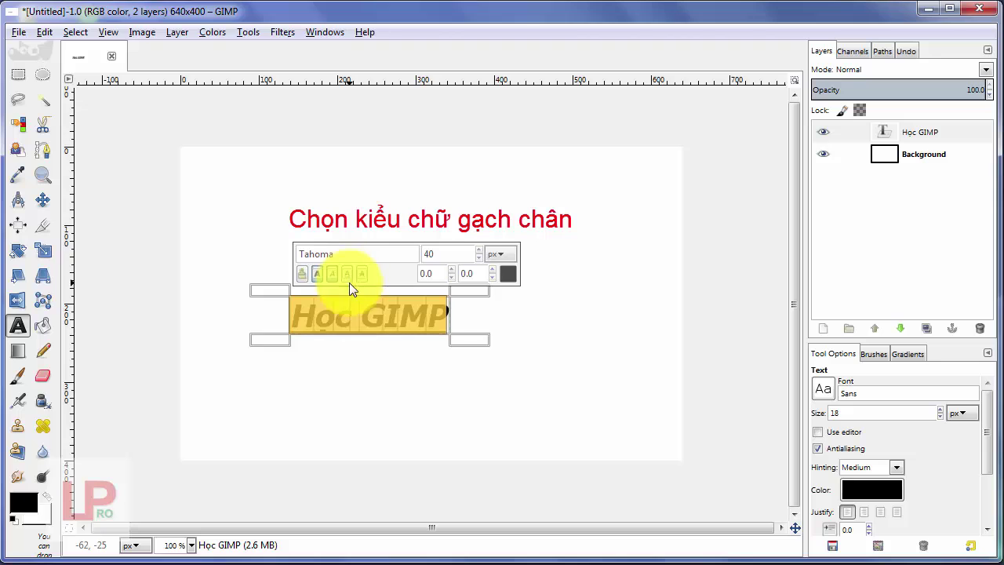
pyautogui.click(366, 369)
pyautogui.click(19, 74)
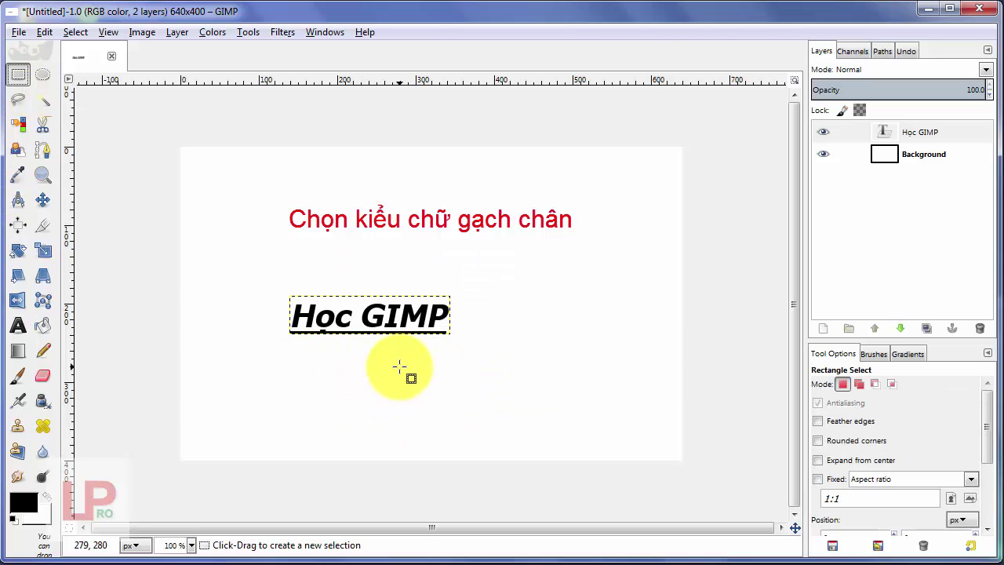
pyautogui.click(921, 157)
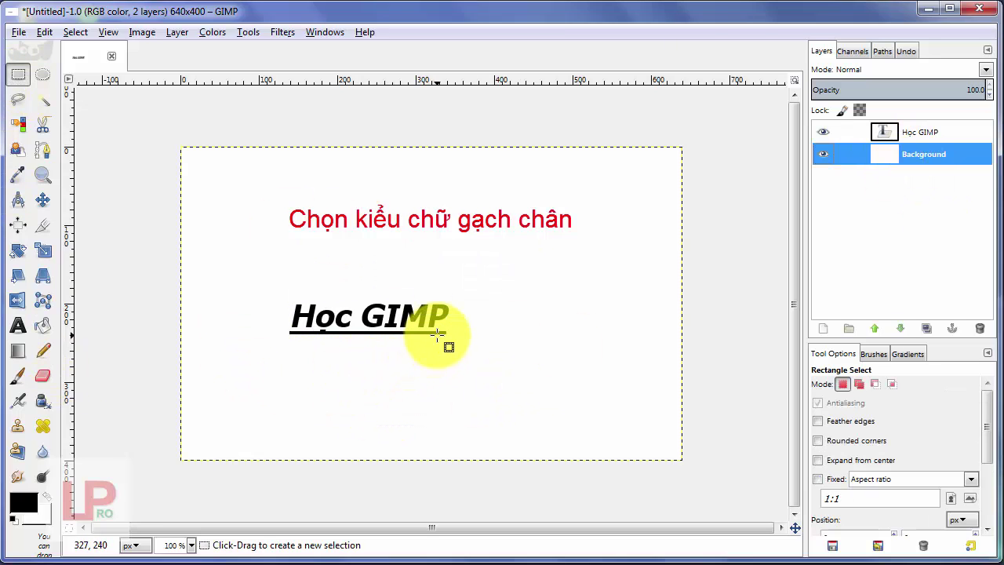
# Reselect all the Học GIMP text and apply strikethrough.
pyautogui.click(18, 325)
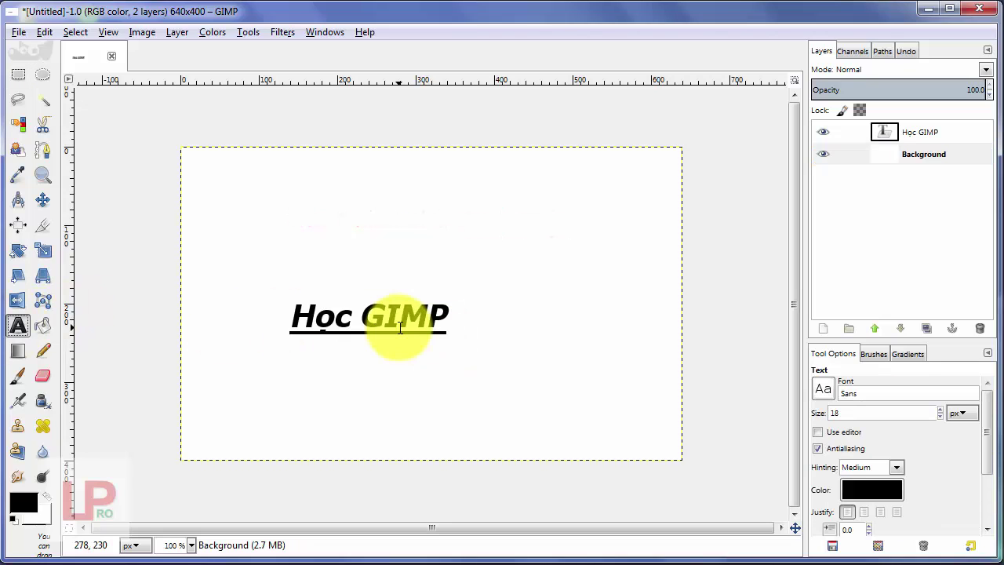
pyautogui.click(400, 326)
pyautogui.tripleClick(396, 325)
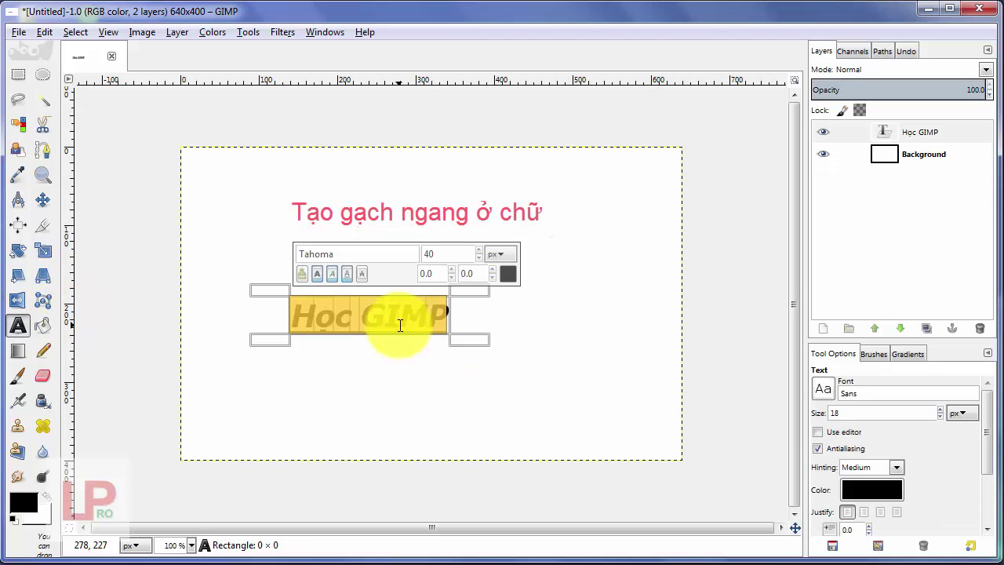
pyautogui.click(360, 274)
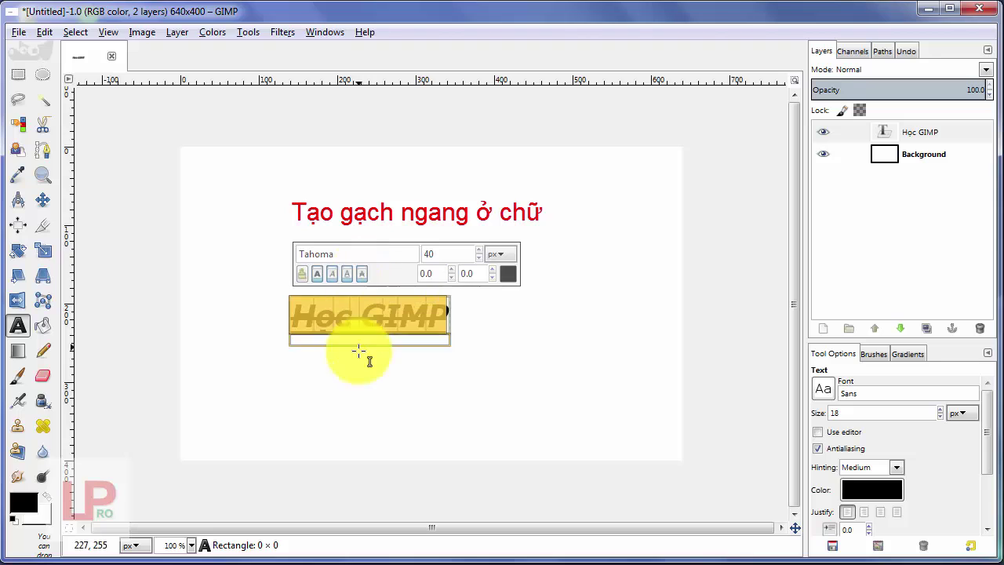
pyautogui.click(430, 365)
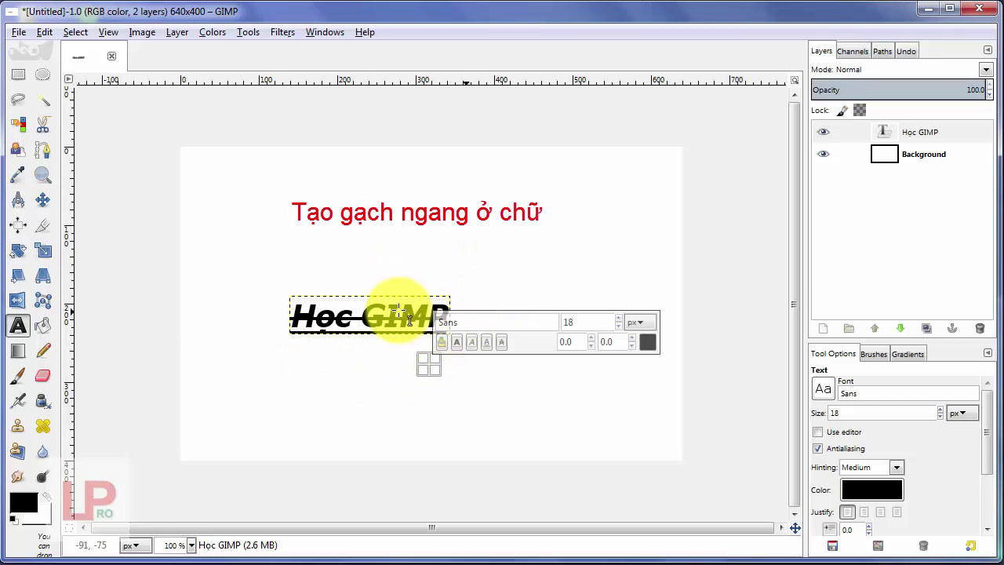
# Select all the text and remove bold, italic and underline.
pyautogui.click(345, 322)
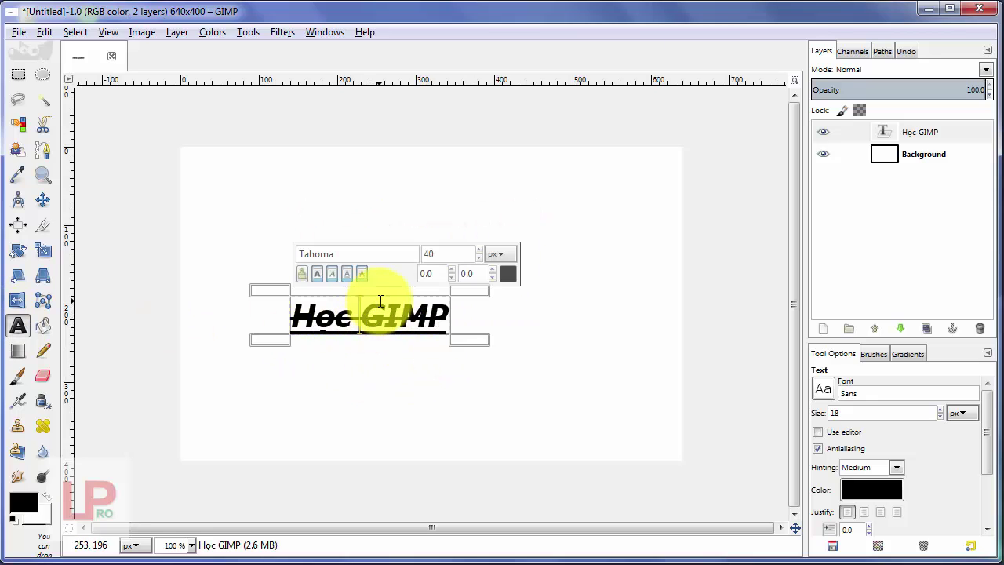
pyautogui.hotkey('ctrl', 'a')
pyautogui.click(317, 274)
pyautogui.click(346, 276)
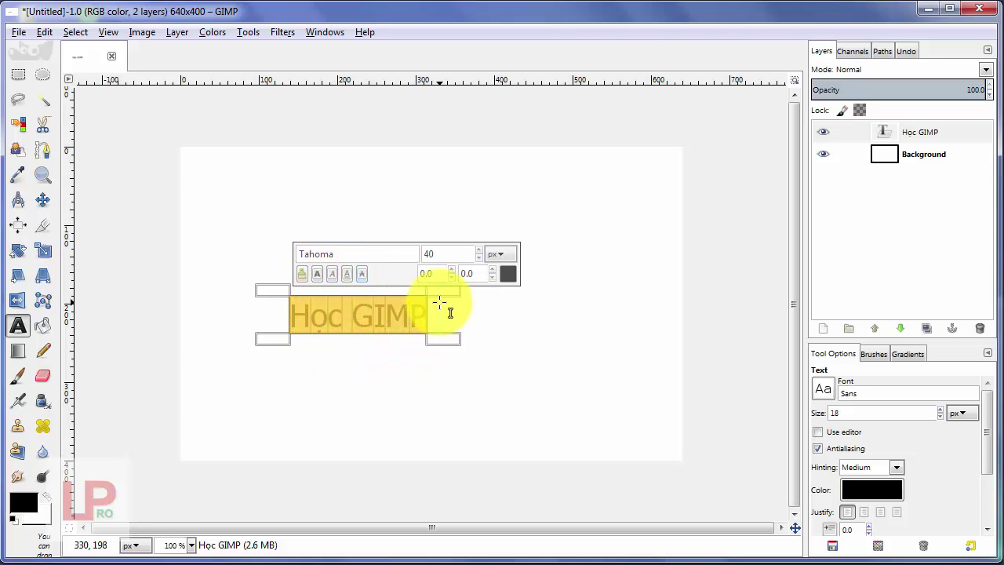
# Colour the selected Học GIMP text bright red (ff0101).
pyautogui.click(510, 276)
pyautogui.moveTo(497, 166)
pyautogui.mouseDown()
pyautogui.moveTo(773, 170)
pyautogui.moveTo(645, 169)
pyautogui.mouseUp()
pyautogui.click(716, 367)
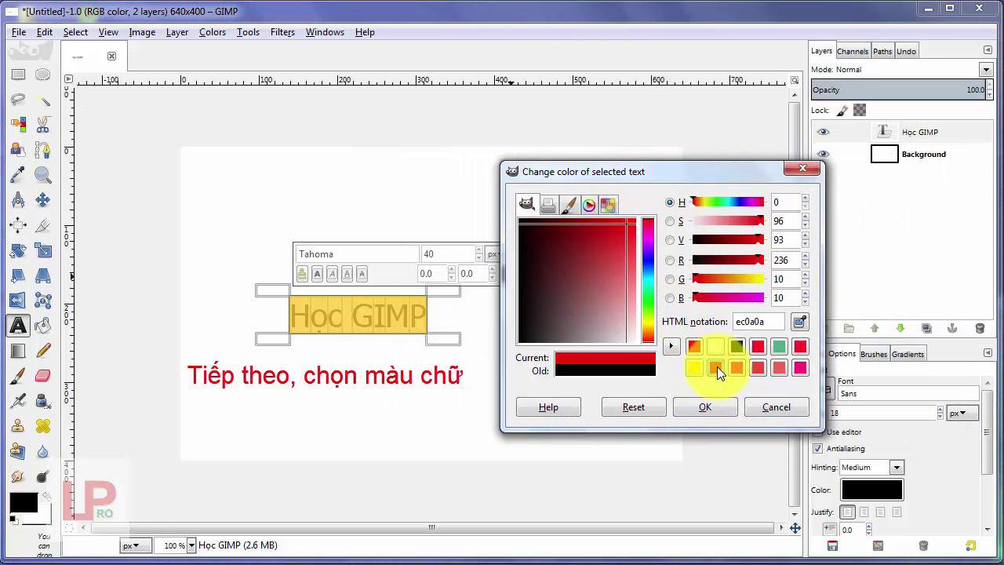
pyautogui.moveTo(616, 230); pyautogui.dragTo(637, 226)
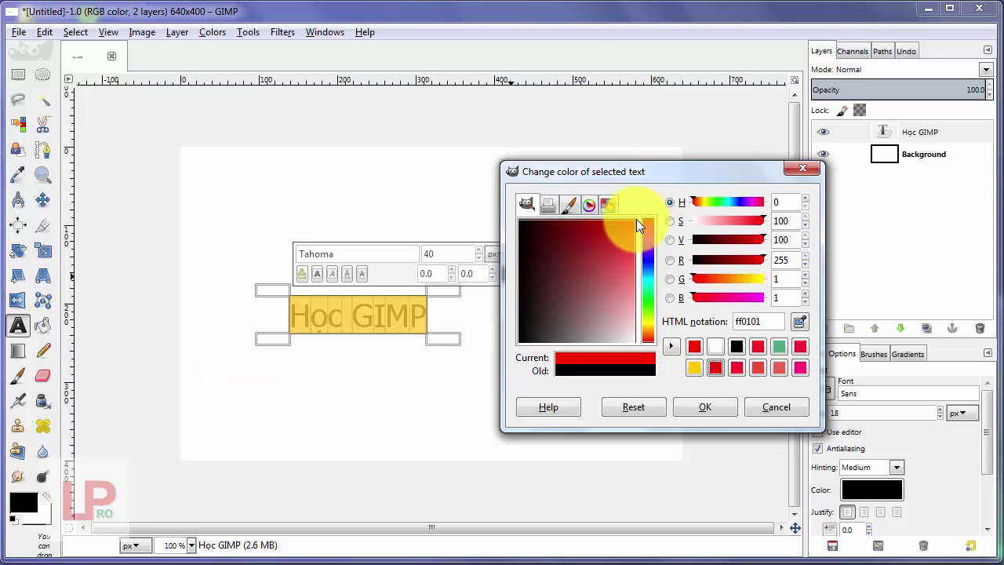
pyautogui.click(702, 406)
# Reopen the Học GIMP text and select all of it.
pyautogui.click(496, 289)
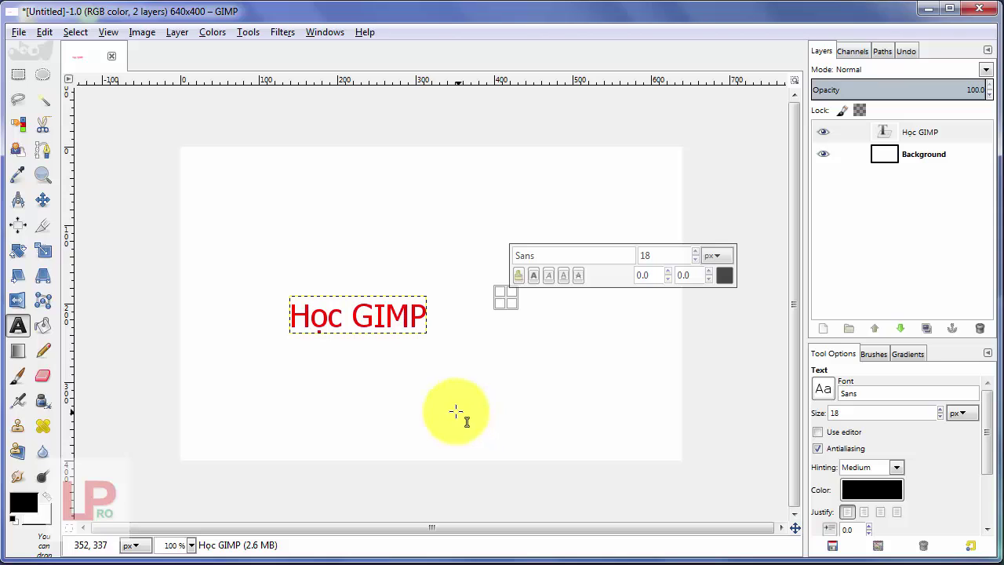
pyautogui.click(375, 315)
pyautogui.hotkey('ctrl', 'a')
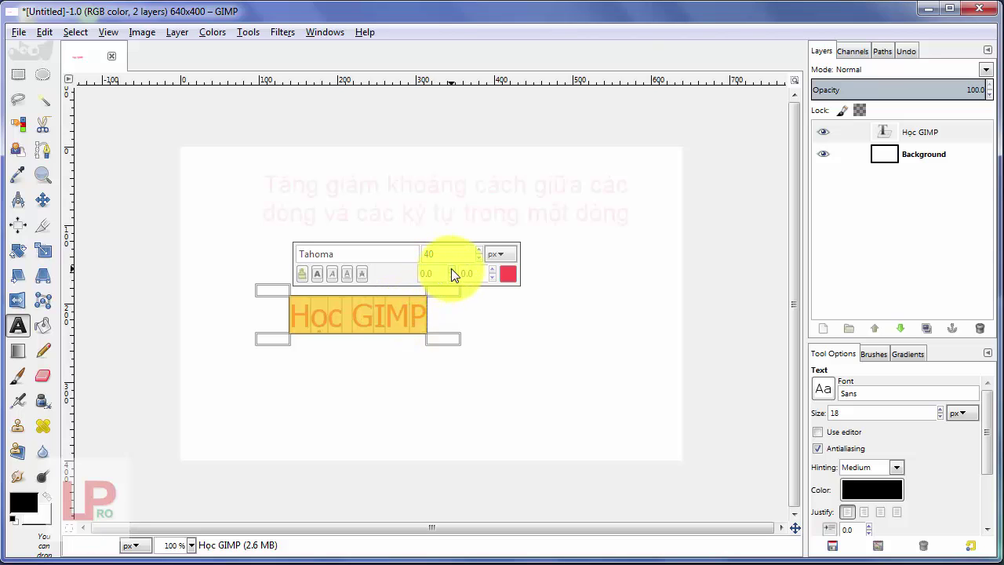
# Add a second line 'Phần mềm mã nguồn ma' below Học GIMP.
pyautogui.scroll(1, 451, 269)
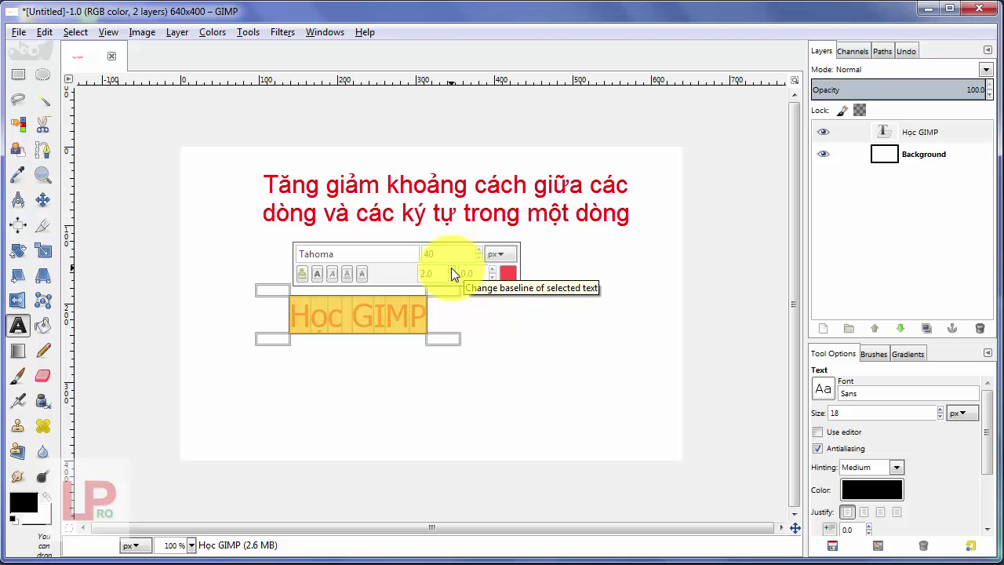
pyautogui.click(425, 317)
pyautogui.press('Return')
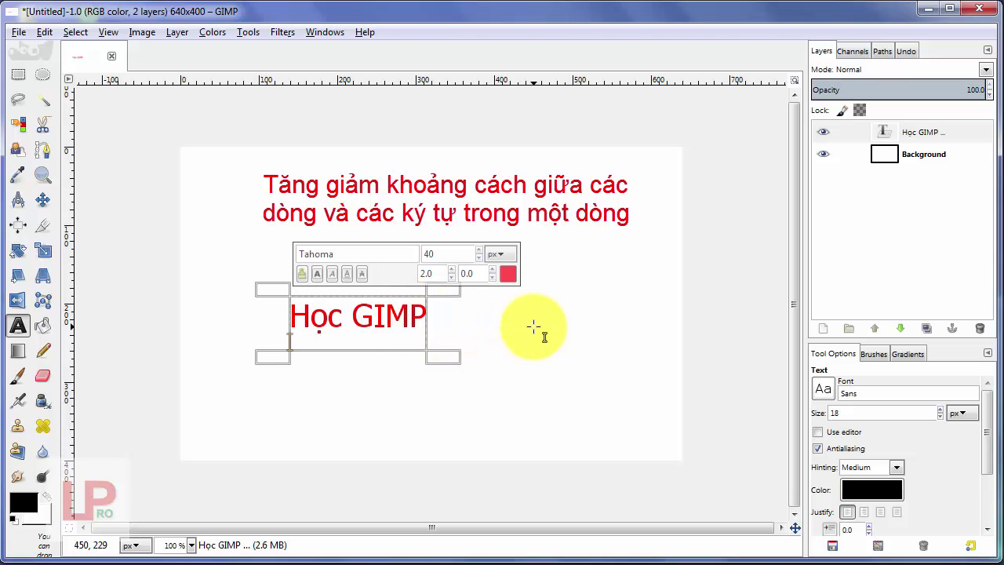
pyautogui.write('Phần')
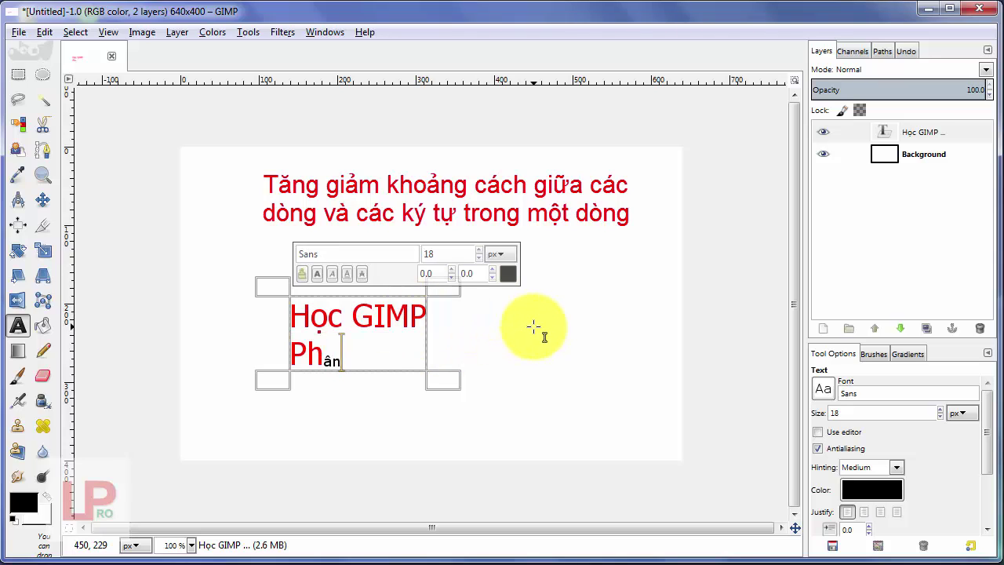
pyautogui.write(' mềm mã nguồn')
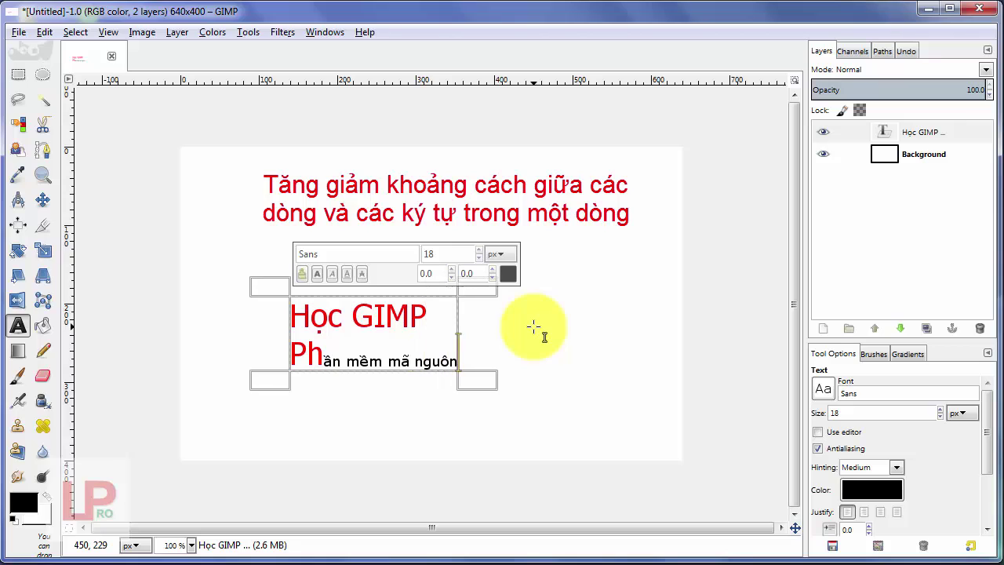
pyautogui.write(' ma')
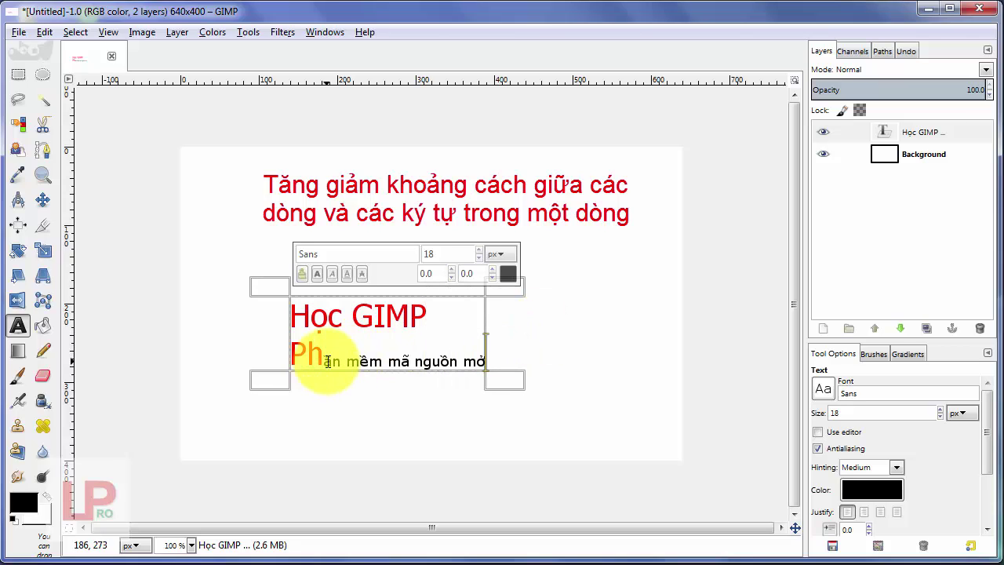
# Give the second line Tahoma font, size 40 and red colour.
pyautogui.moveTo(324, 361); pyautogui.dragTo(486, 361)
pyautogui.click(389, 254)
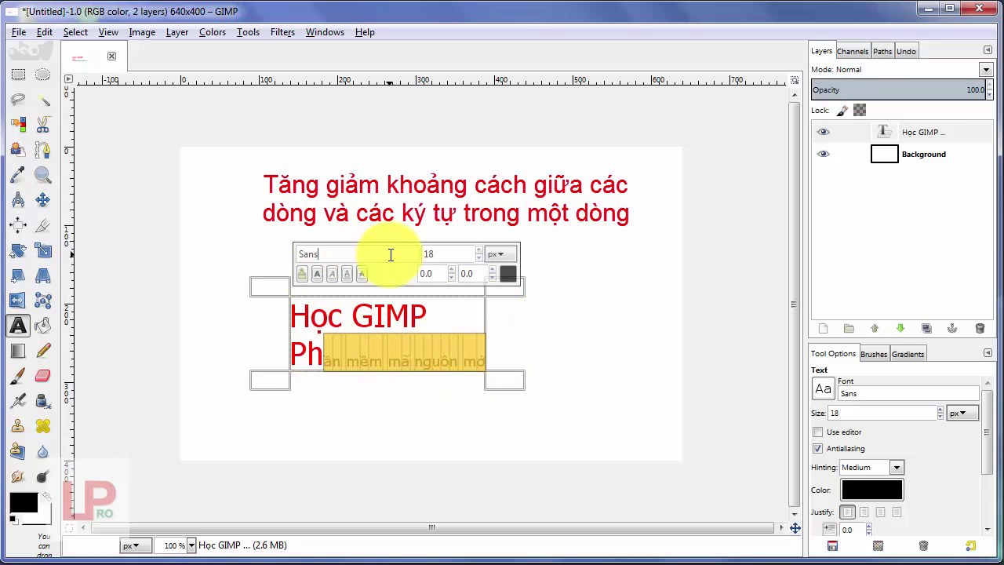
pyautogui.write('Tahoma')
pyautogui.press('Return')
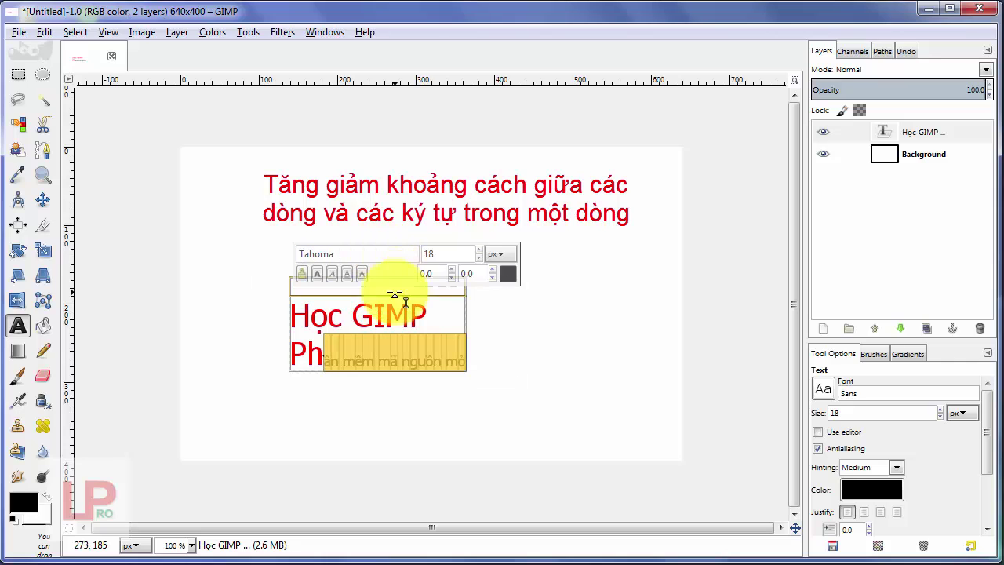
pyautogui.click(470, 255)
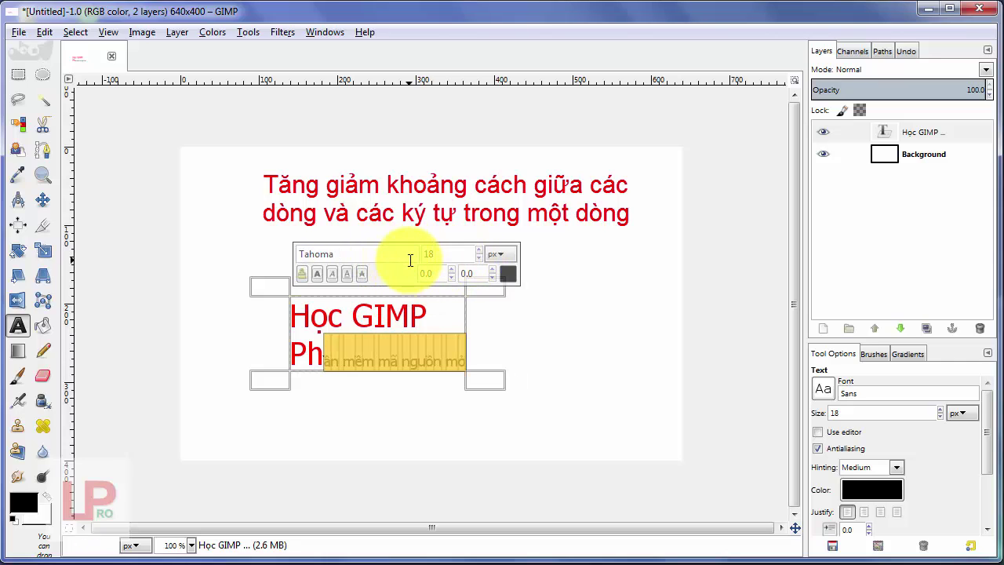
pyautogui.write('40')
pyautogui.press('Return')
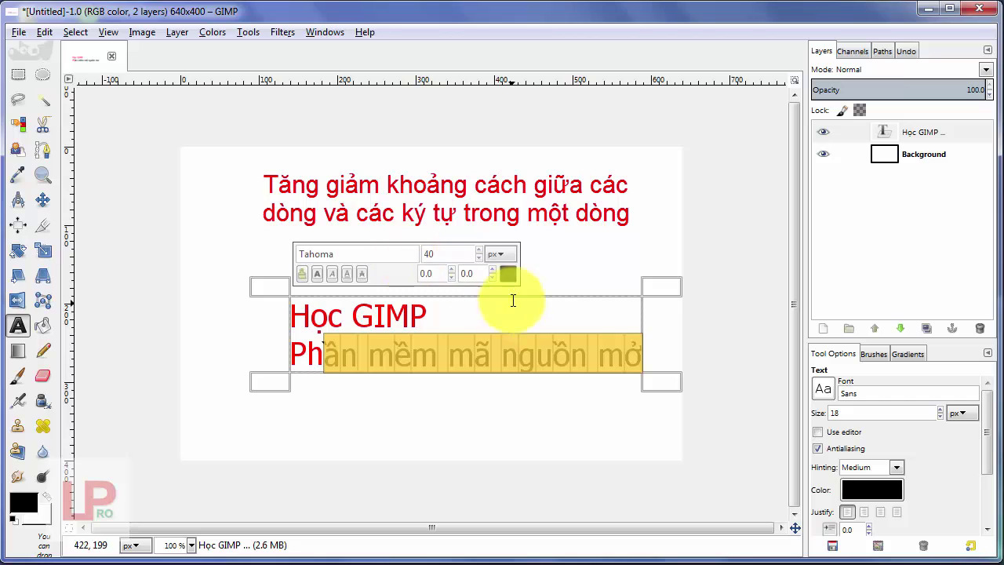
pyautogui.click(508, 273)
pyautogui.click(541, 341)
pyautogui.click(549, 400)
# Select both lines and raise their baseline to 4.0.
pyautogui.click(549, 332)
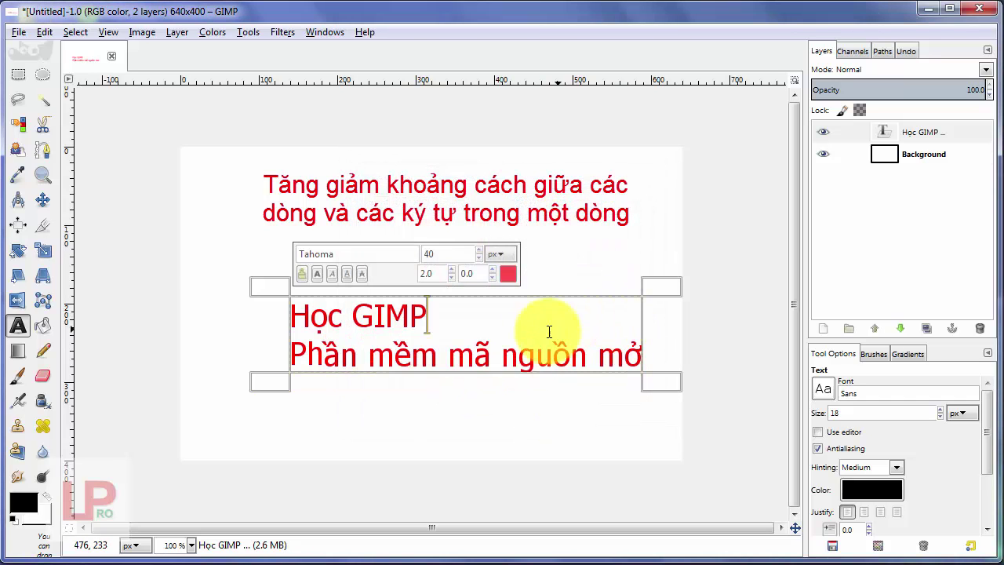
pyautogui.hotkey('ctrl', 'a')
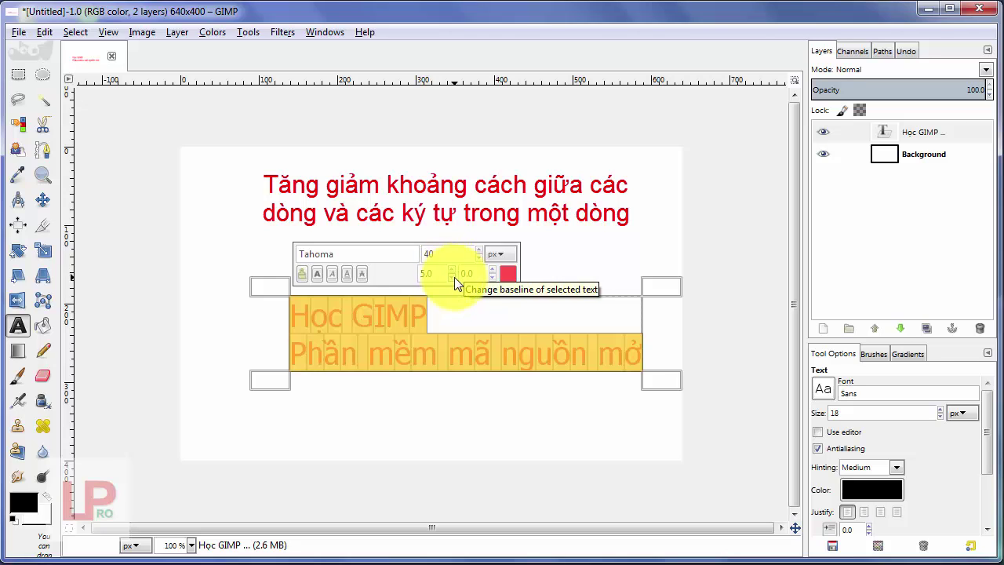
pyautogui.click(453, 271)
pyautogui.click(448, 310)
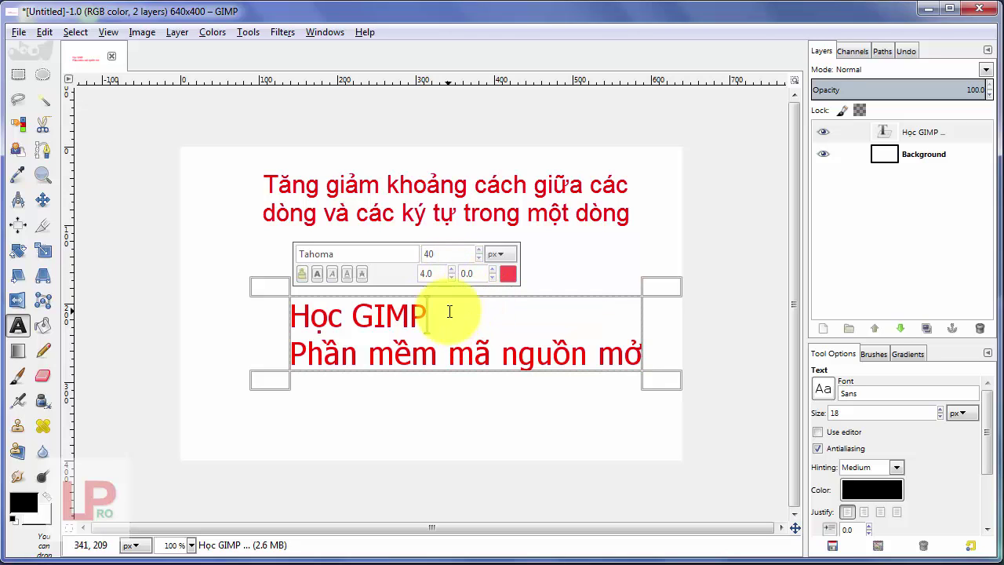
pyautogui.moveTo(291, 314); pyautogui.dragTo(510, 345)
pyautogui.hotkey('ctrl', 'a')
# Set letter spacing to 2.0 and adjust spacing to move the second line.
pyautogui.click(494, 268)
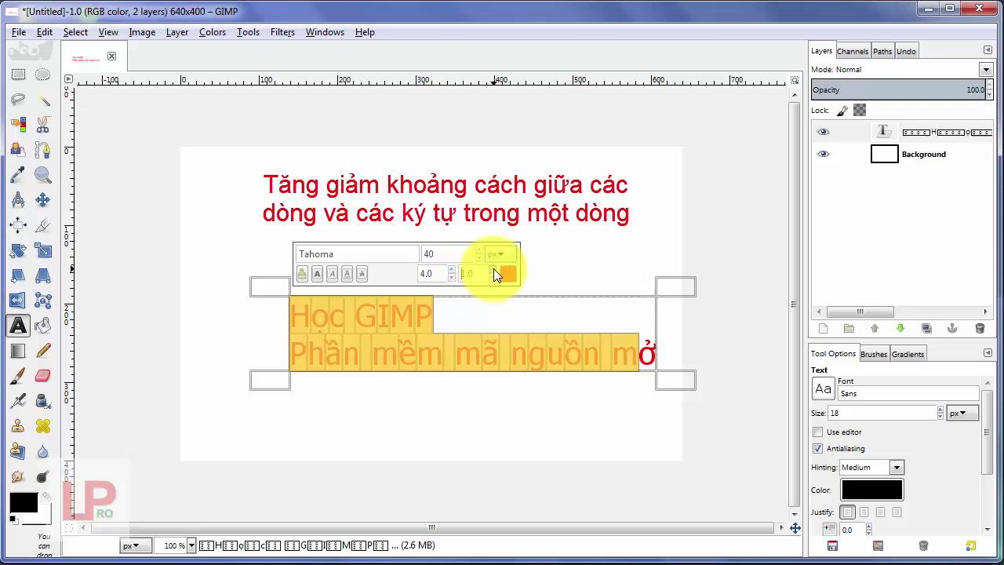
pyautogui.click(493, 276)
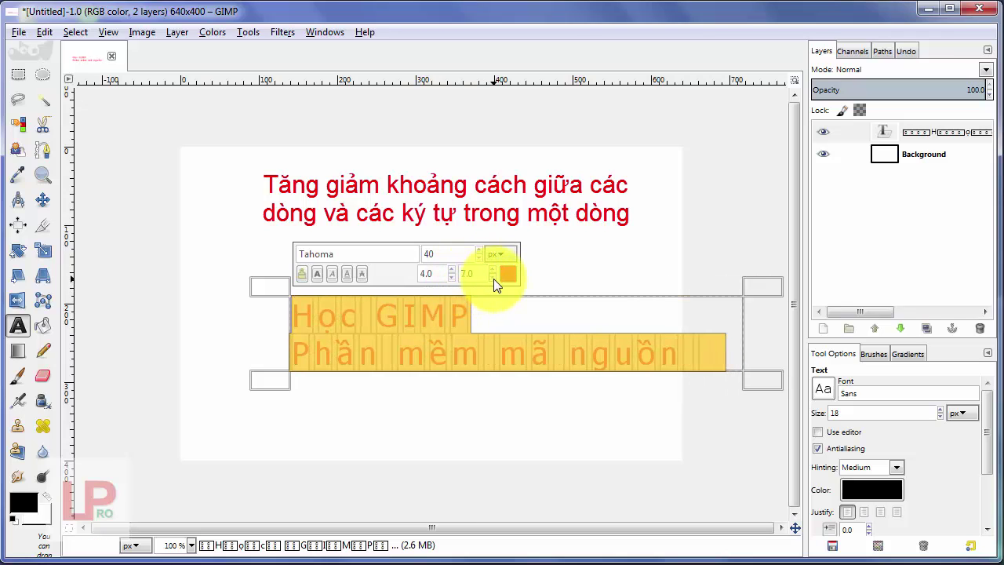
pyautogui.click(454, 270)
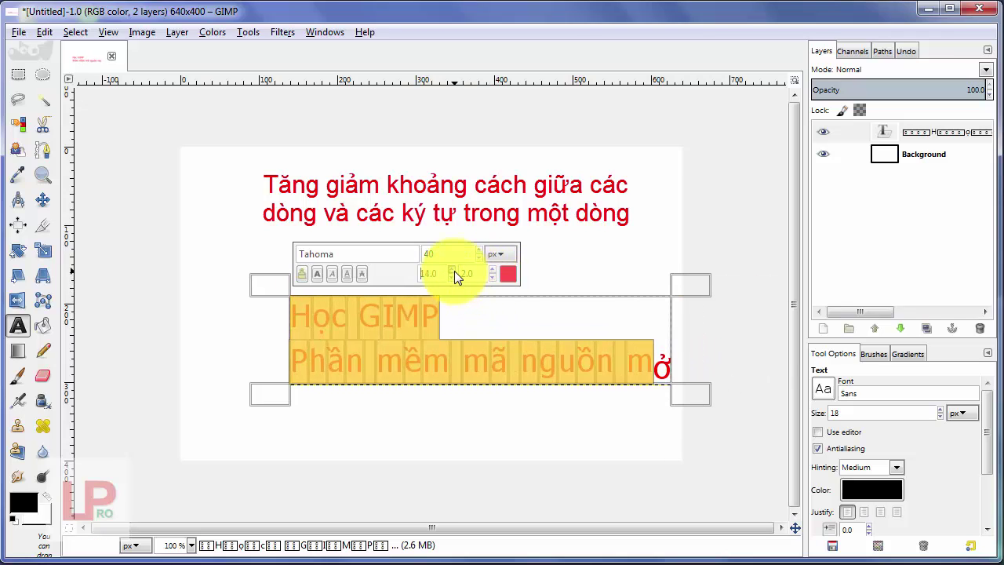
pyautogui.click(454, 271)
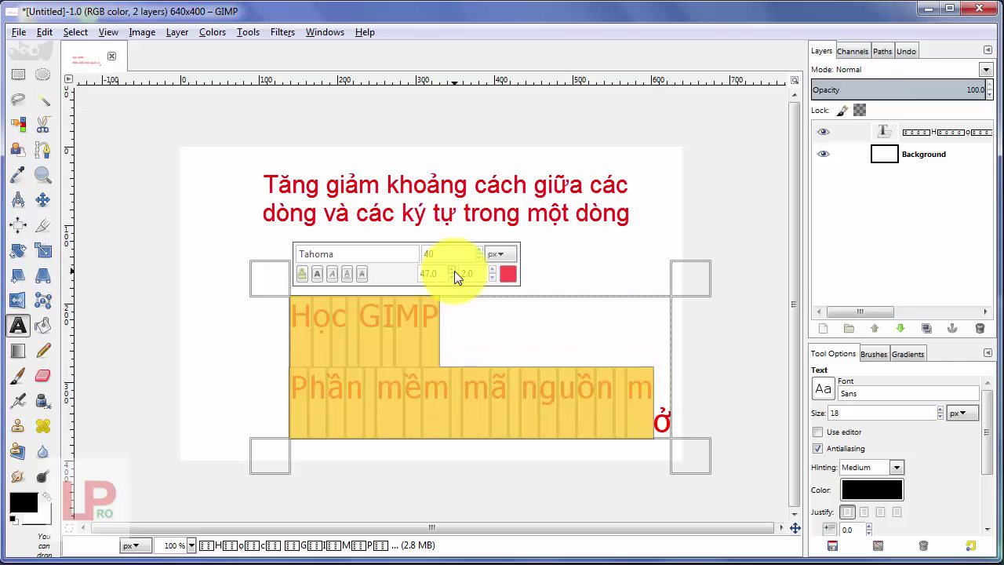
pyautogui.click(452, 279)
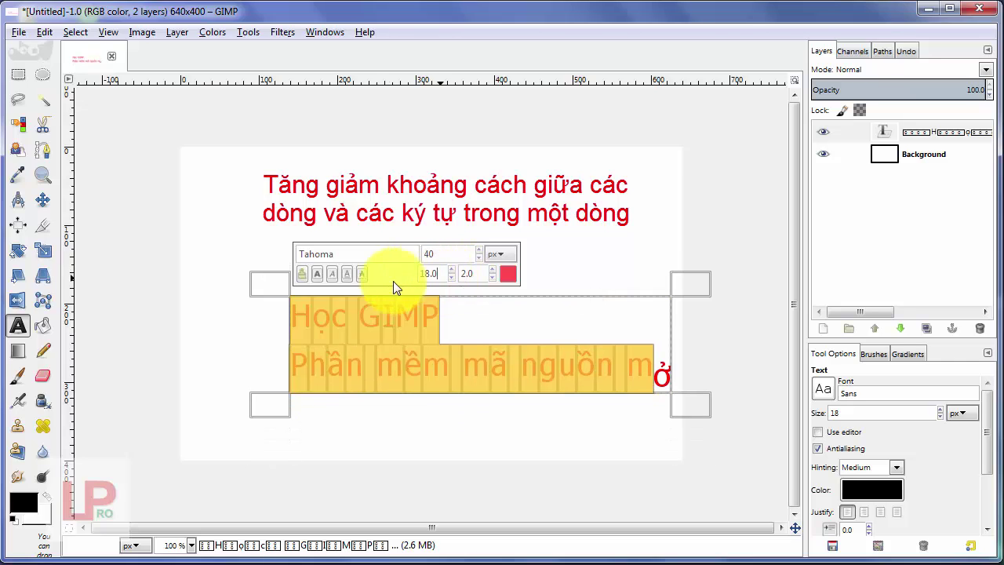
pyautogui.press('BackSpace')
pyautogui.press('BackSpace')
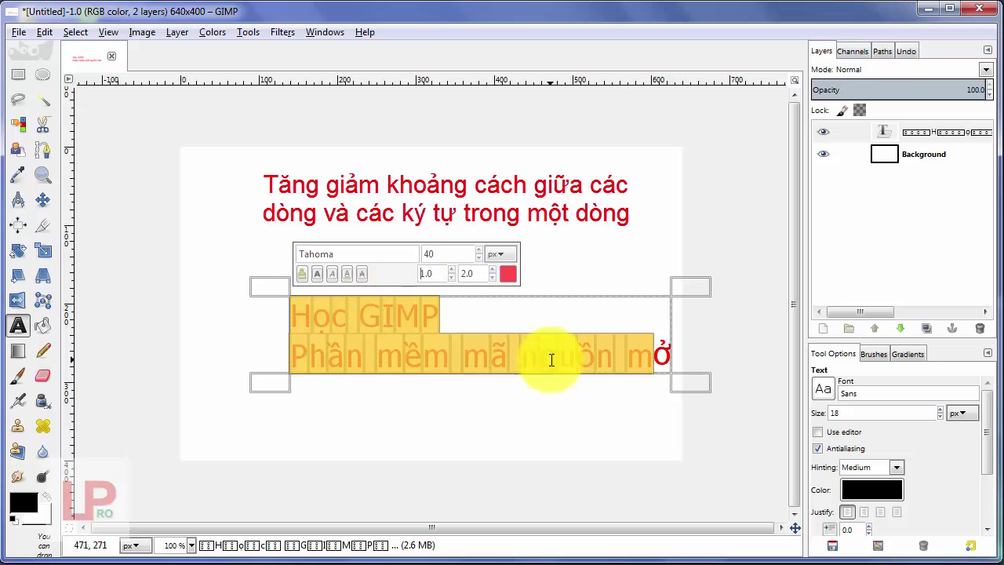
# Select the final letter ở of 'mở' and type 1 over it.
pyautogui.doubleClick(657, 357)
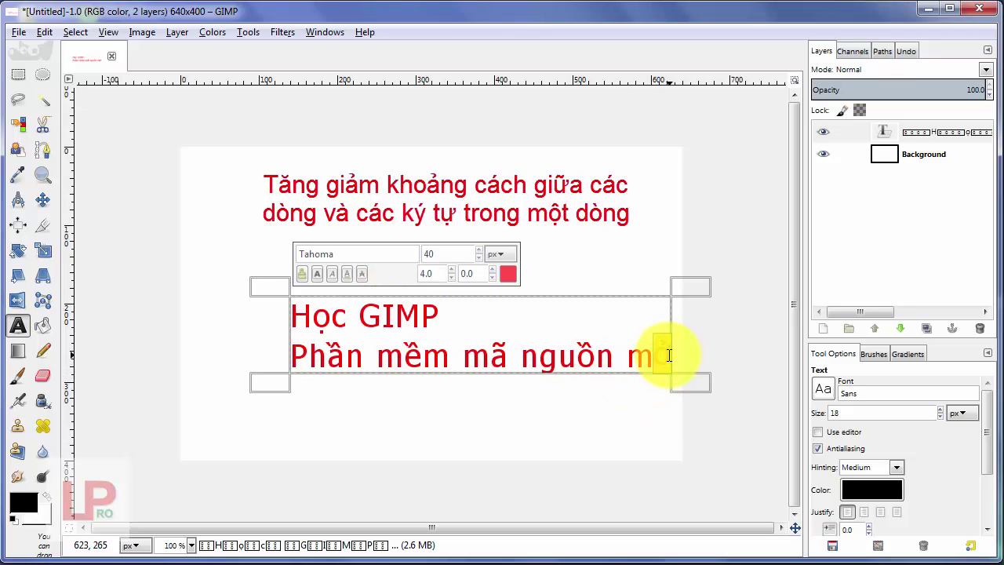
pyautogui.moveTo(652, 358); pyautogui.dragTo(671, 358)
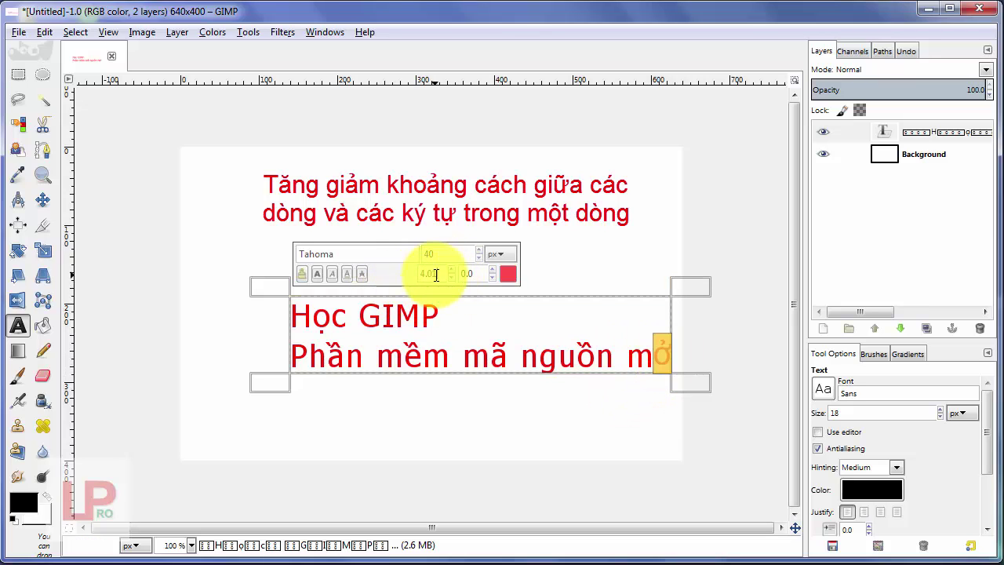
pyautogui.write('1')
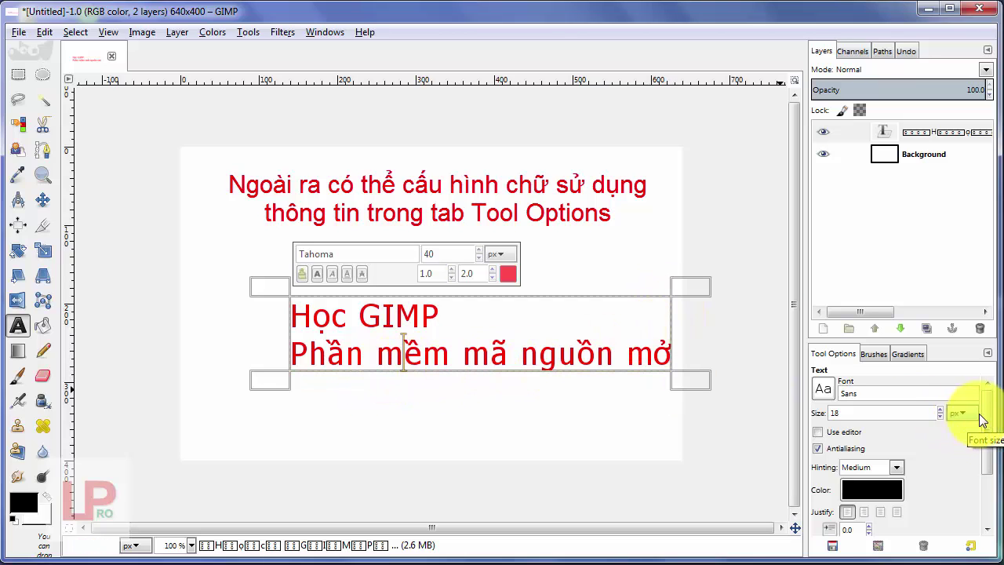
# Try Clear style on all the text, then undo to restore the red styling.
pyautogui.moveTo(986, 415)
pyautogui.mouseDown()
pyautogui.moveTo(991, 430)
pyautogui.moveTo(992, 418)
pyautogui.mouseUp()
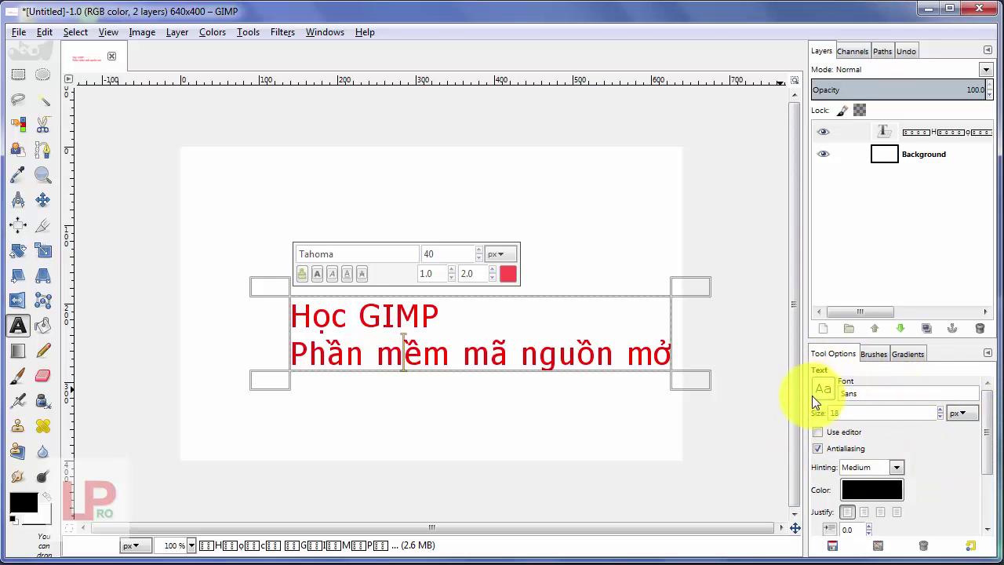
pyautogui.hotkey('ctrl', 'a')
pyautogui.click(305, 275)
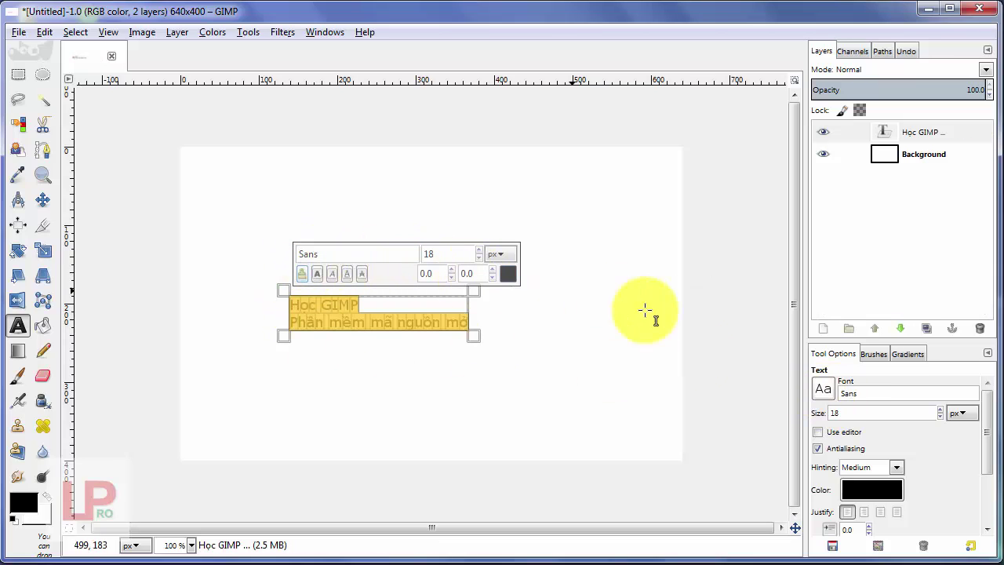
pyautogui.click(535, 330)
pyautogui.hotkey('ctrl', 'z')
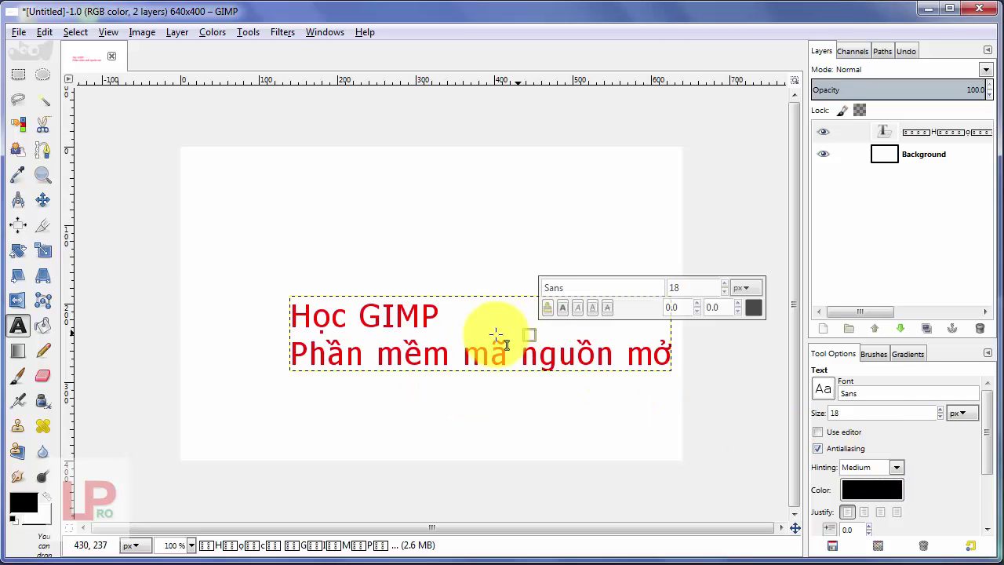
# Move the text block up and left, then reselect all its text.
pyautogui.click(41, 201)
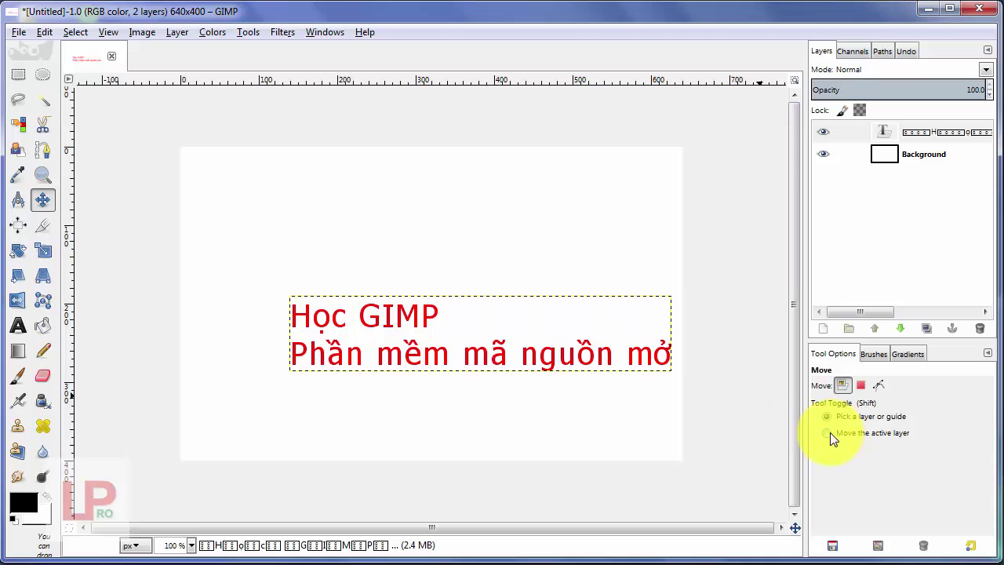
pyautogui.moveTo(499, 313); pyautogui.dragTo(476, 268)
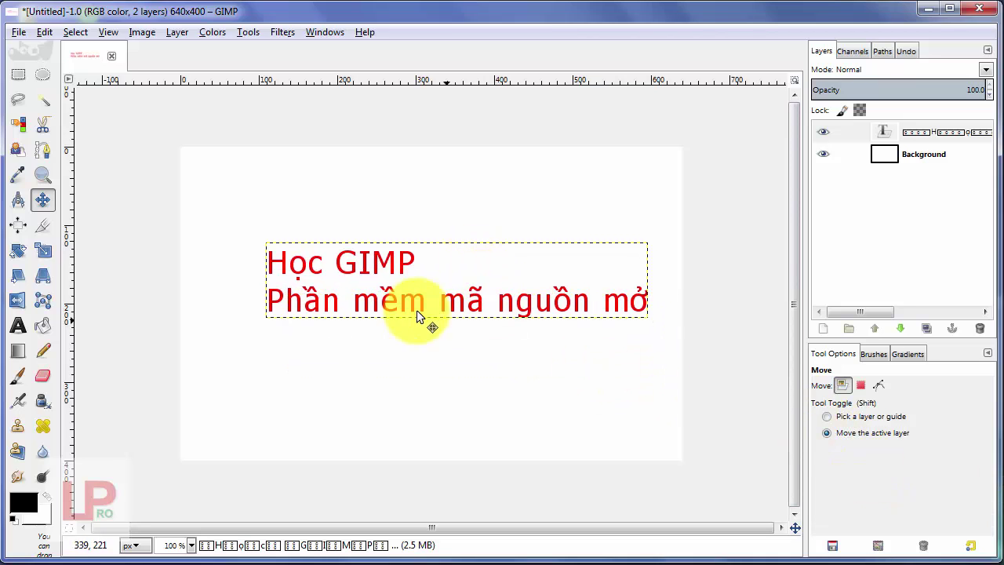
pyautogui.click(17, 325)
pyautogui.click(466, 301)
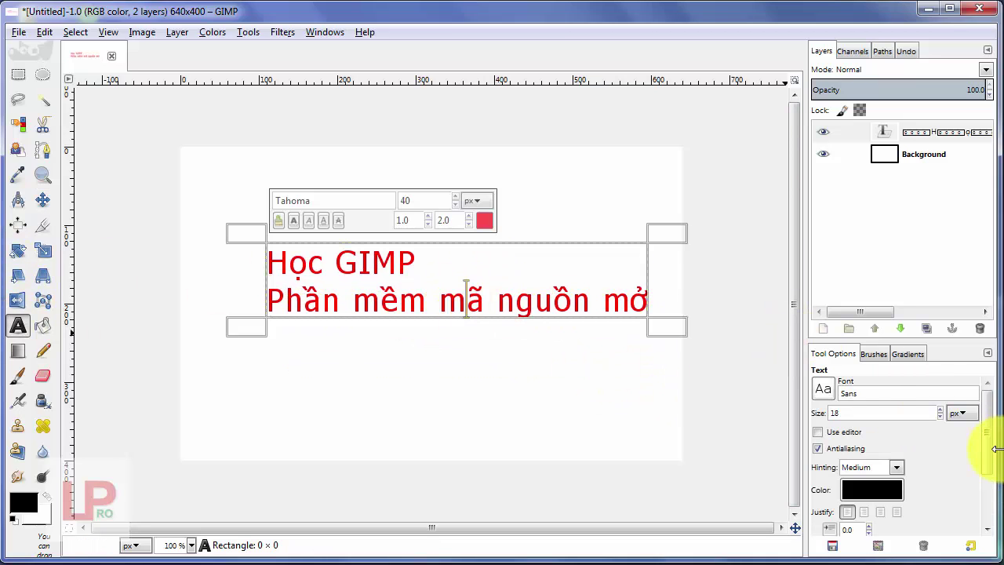
pyautogui.hotkey('ctrl', 'a')
# Try right, centred and filled justification, finish left-aligned, and set the indent to 10.
pyautogui.moveTo(988, 439); pyautogui.dragTo(988, 461)
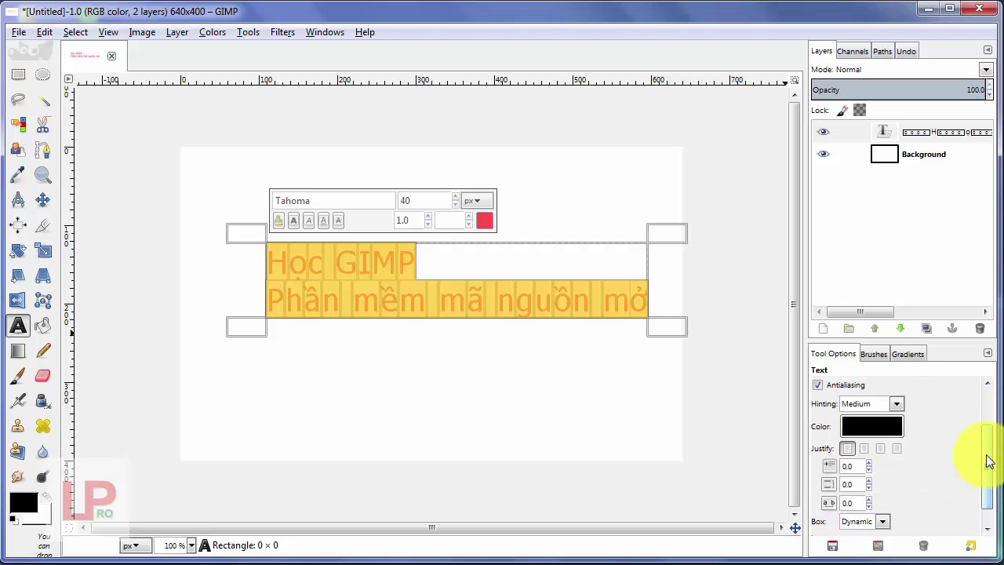
pyautogui.click(865, 449)
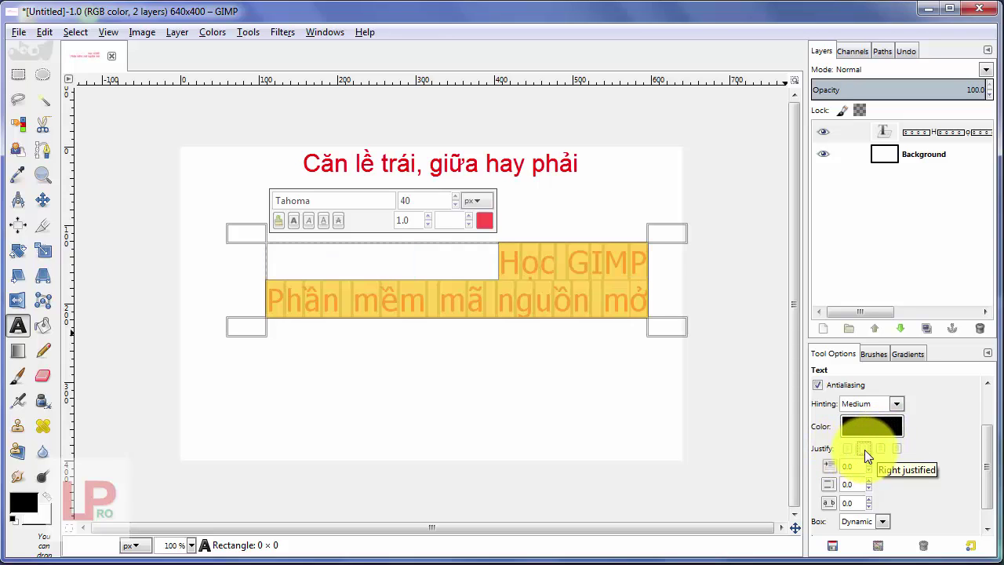
pyautogui.click(879, 447)
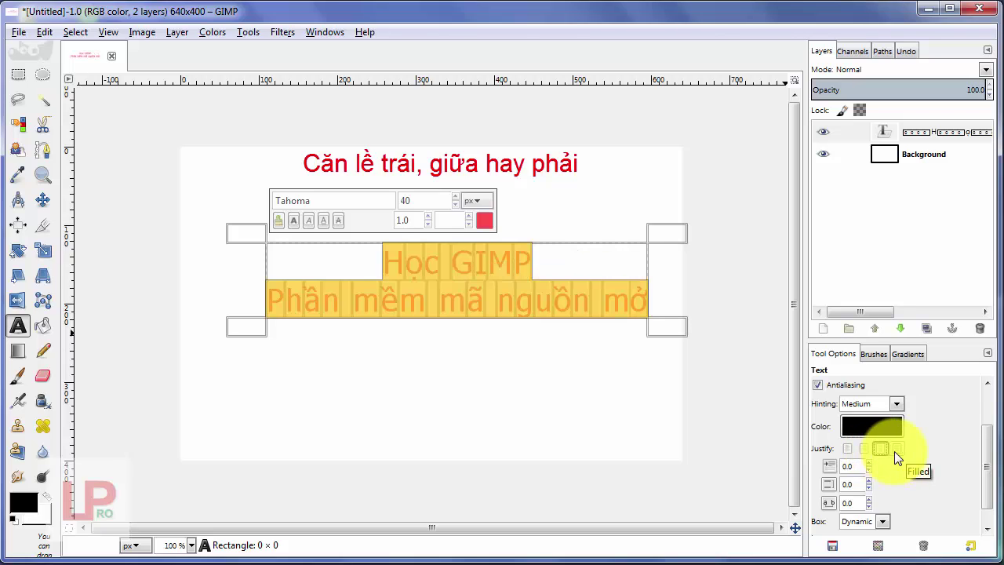
pyautogui.click(894, 451)
pyautogui.click(852, 452)
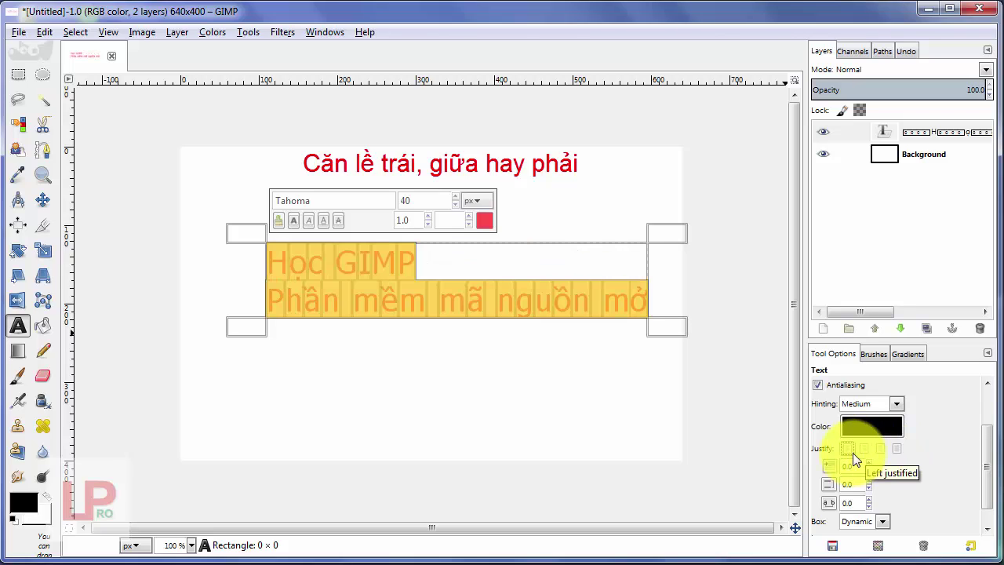
pyautogui.click(864, 450)
pyautogui.click(848, 448)
pyautogui.click(877, 448)
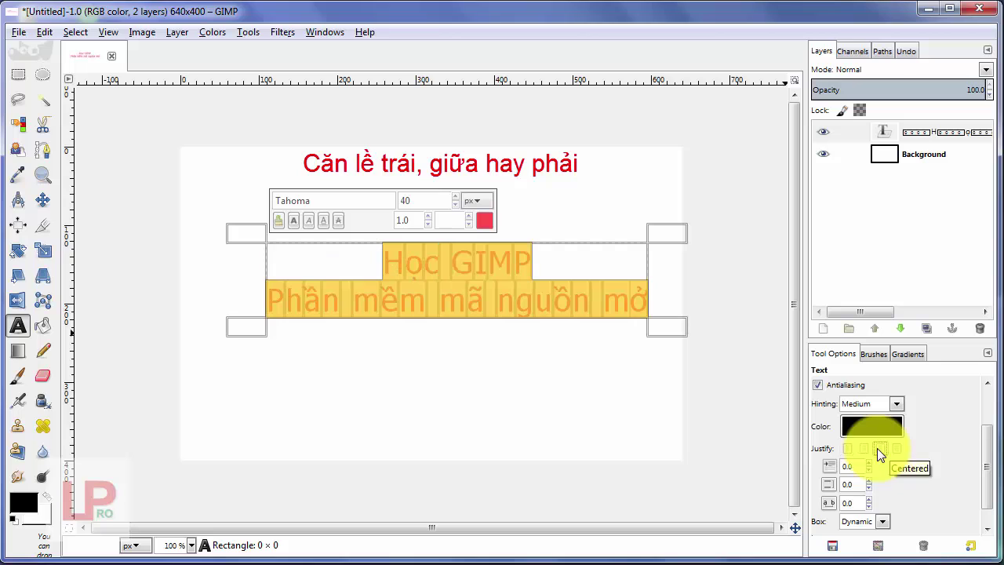
pyautogui.click(848, 449)
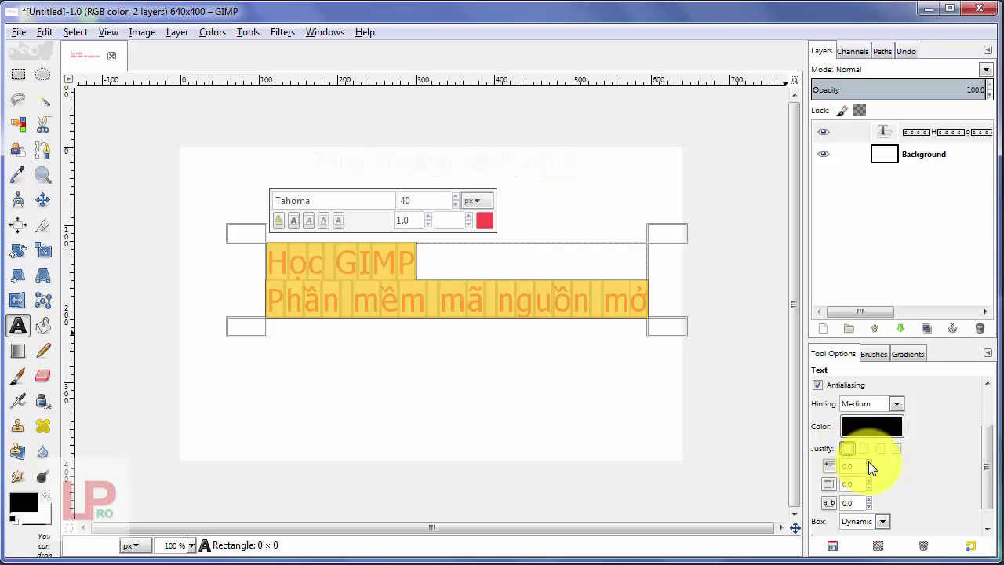
pyautogui.click(869, 463)
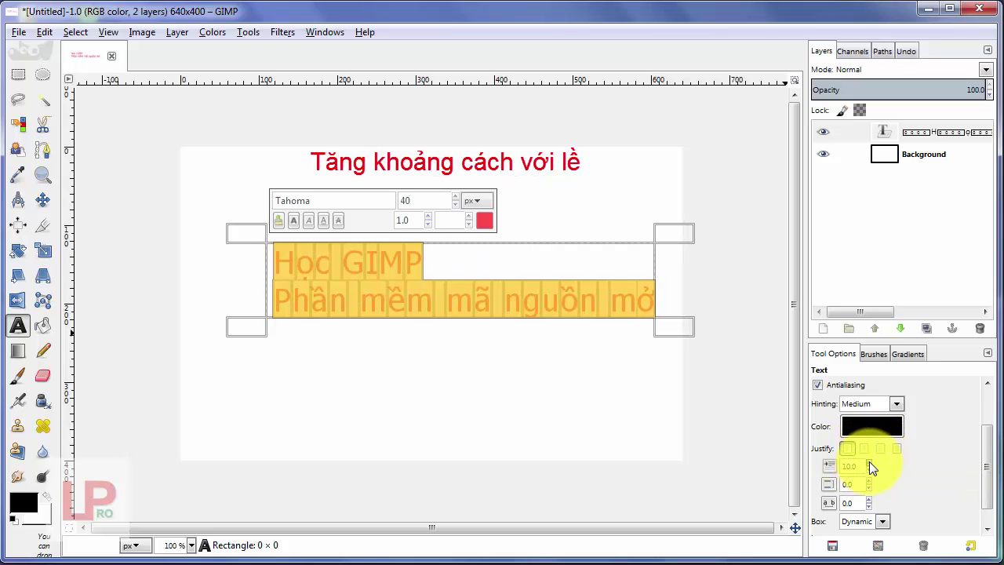
# Try indent values such as 11, 6, 12 and -31, then reset the indent to 0.0.
pyautogui.click(869, 462)
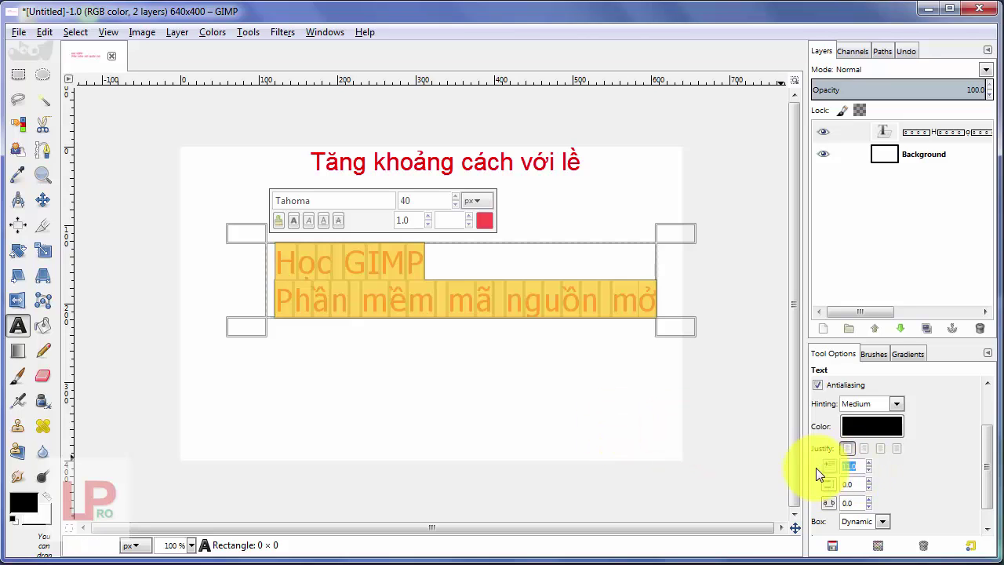
pyautogui.write('0')
pyautogui.click(267, 275)
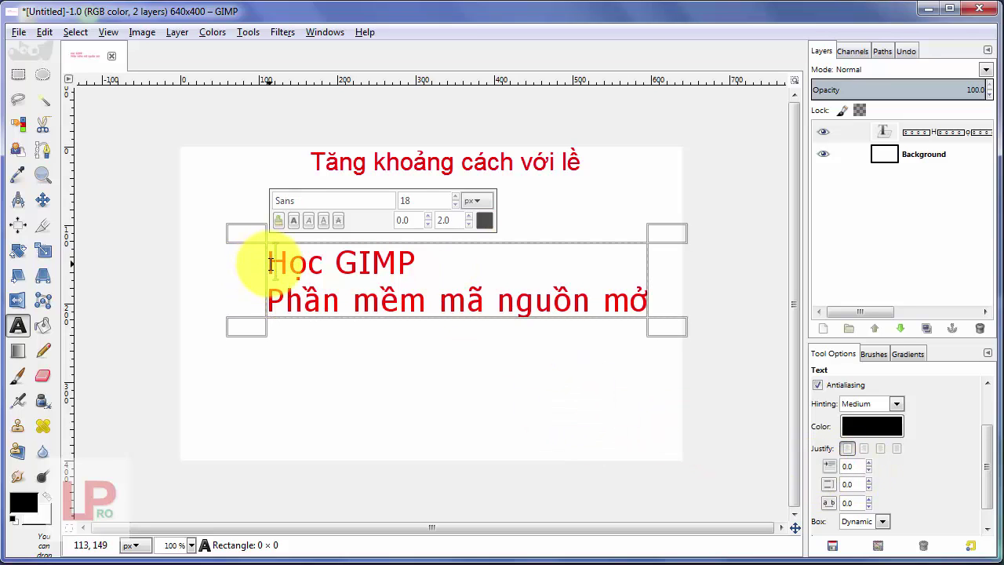
pyautogui.scroll(6, 868, 464)
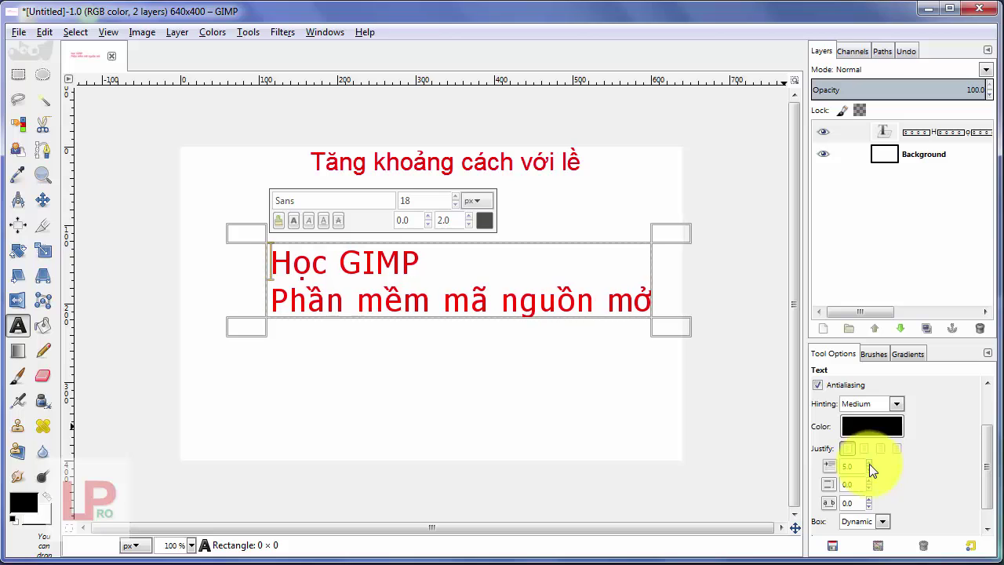
pyautogui.scroll(3, 868, 464)
pyautogui.scroll(3, 867, 464)
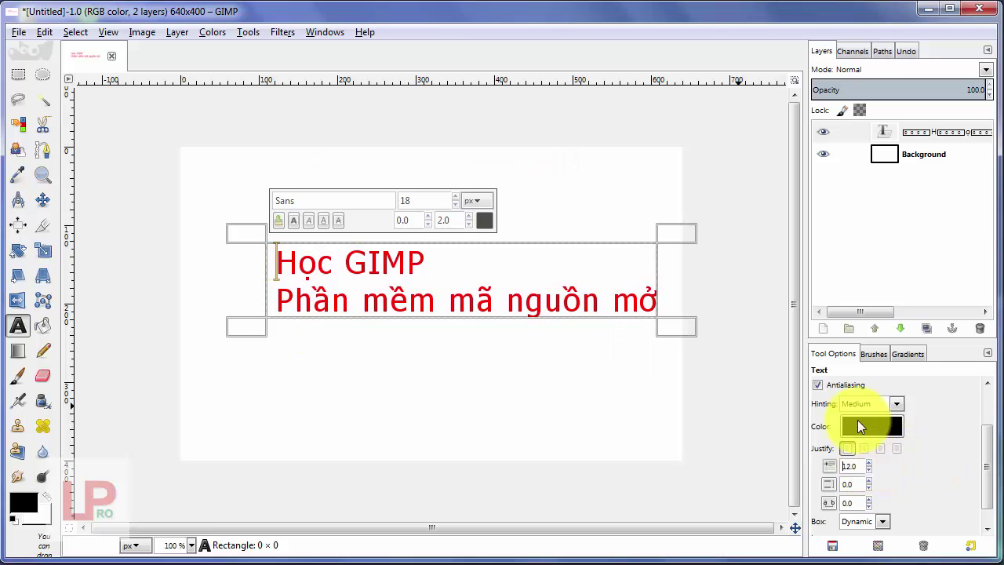
pyautogui.scroll(-10, 871, 471)
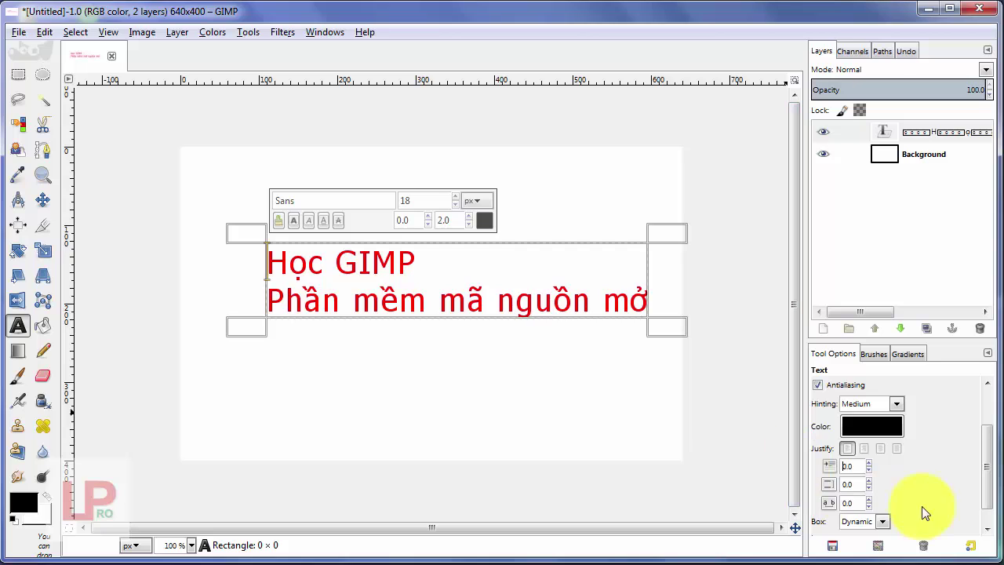
# Try wider and overlapping line spacing, settling on -1.0.
pyautogui.click(869, 481)
pyautogui.moveTo(870, 481); pyautogui.dragTo(868, 489)
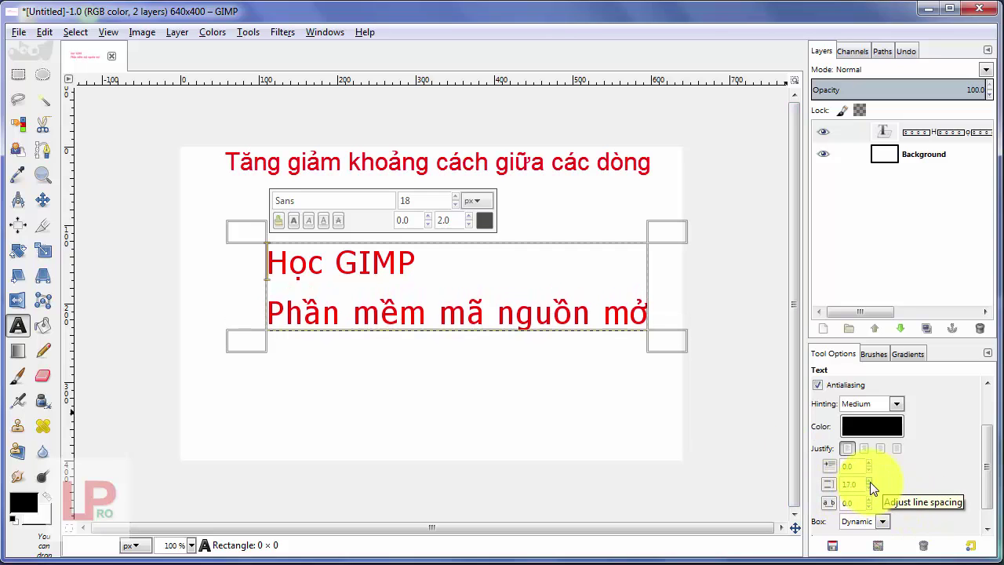
pyautogui.click(868, 490)
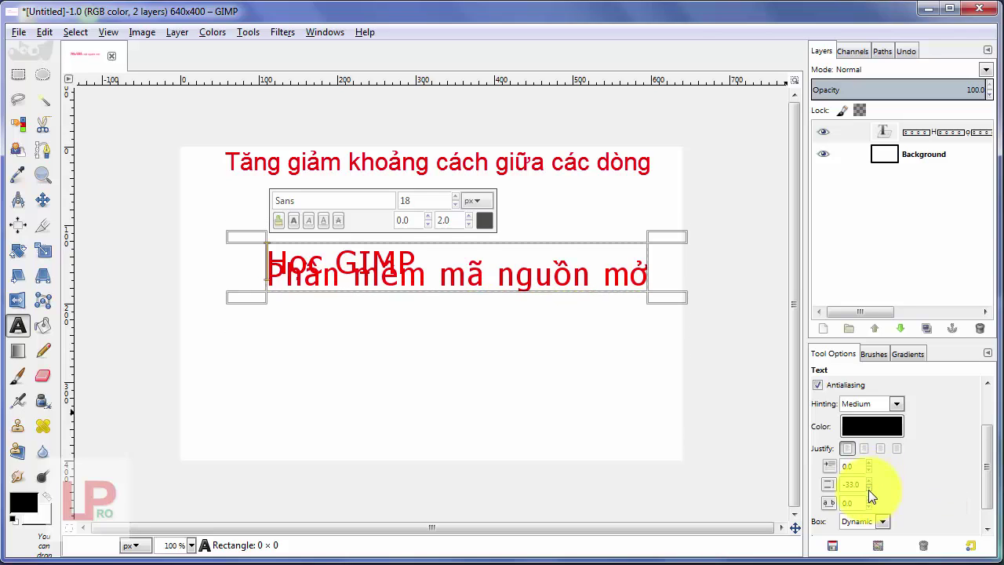
pyautogui.click(869, 477)
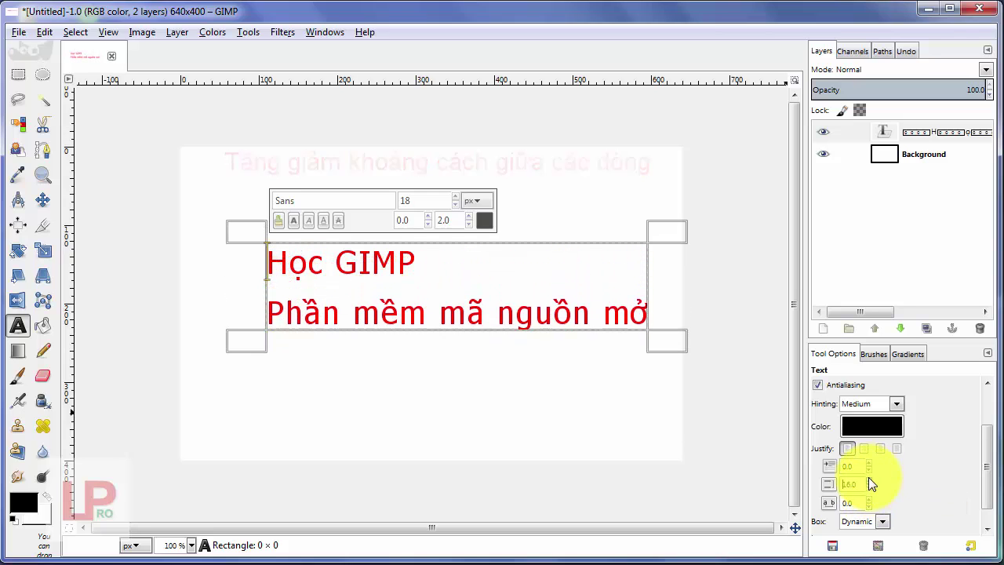
pyautogui.click(870, 488)
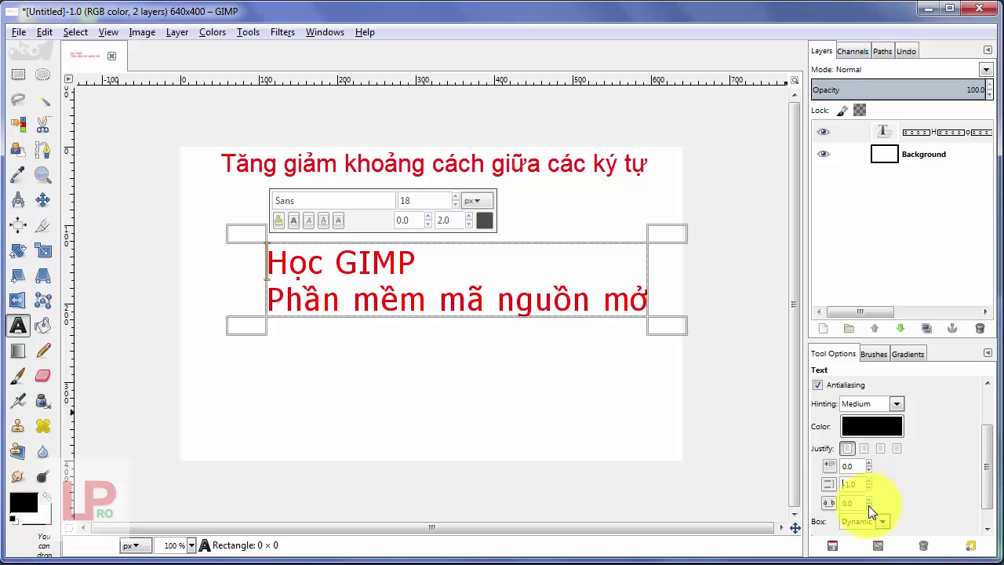
# Vary the letter spacing, then type 0 into the spacing fields to reset them.
pyautogui.click(870, 500)
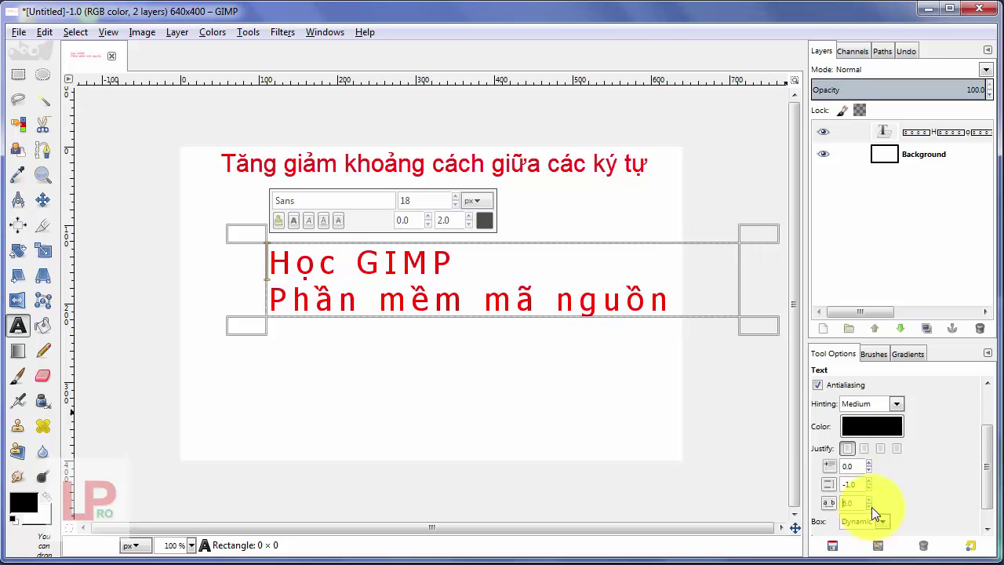
pyautogui.click(869, 506)
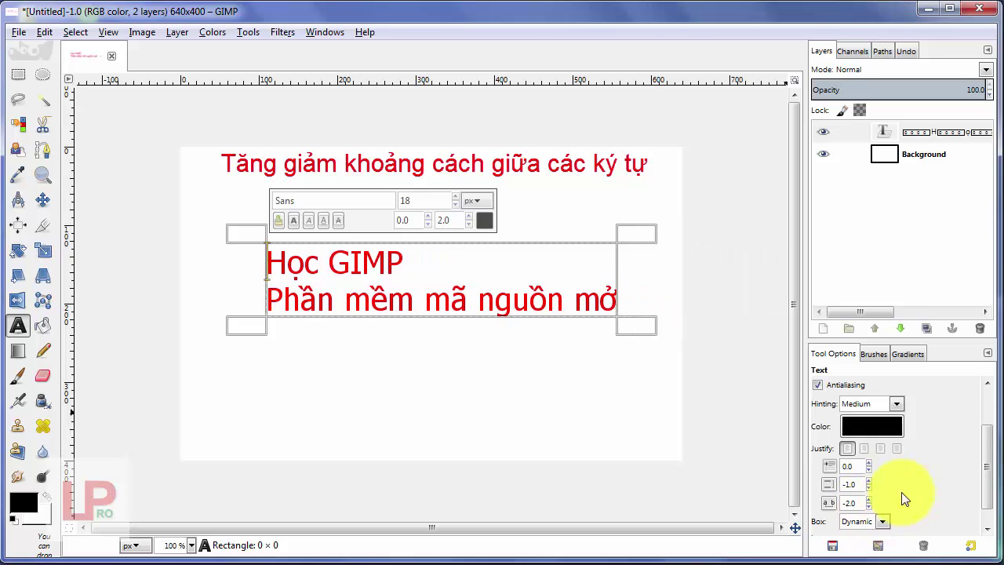
pyautogui.tripleClick(849, 503)
pyautogui.write('0')
pyautogui.tripleClick(849, 484)
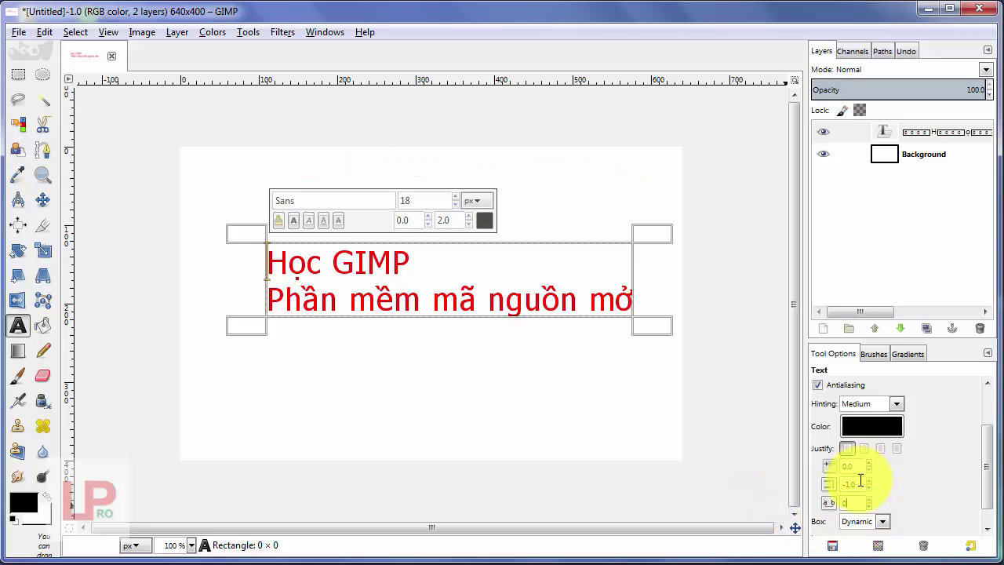
pyautogui.write('0')
pyautogui.scroll(-1, 976, 474)
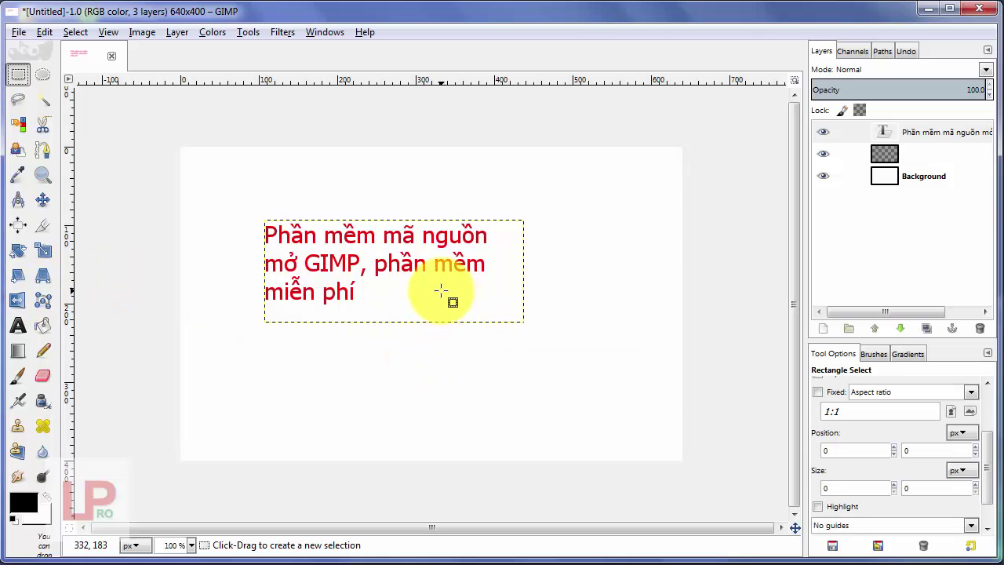
# Blur the red paragraph text with a Gaussian blur of 2.0 px horizontal and vertical radius.
pyautogui.rightClick(376, 300)
pyautogui.moveTo(410, 438)
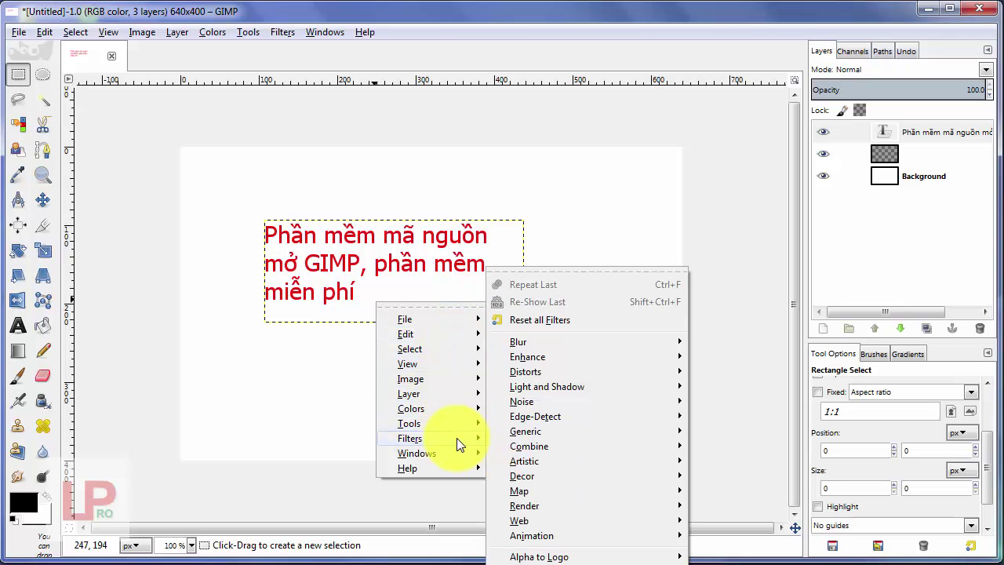
pyautogui.click(283, 32)
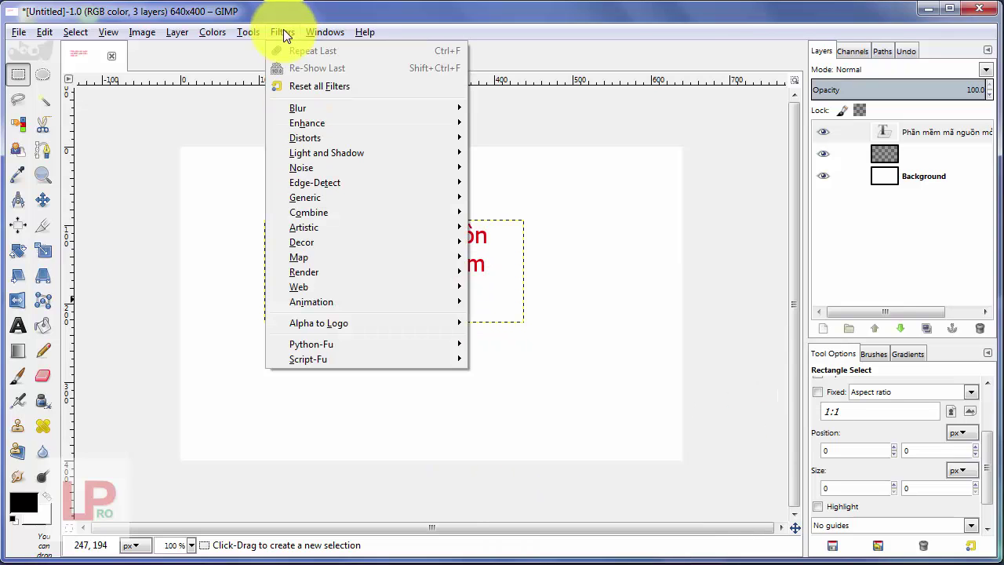
pyautogui.moveTo(298, 109)
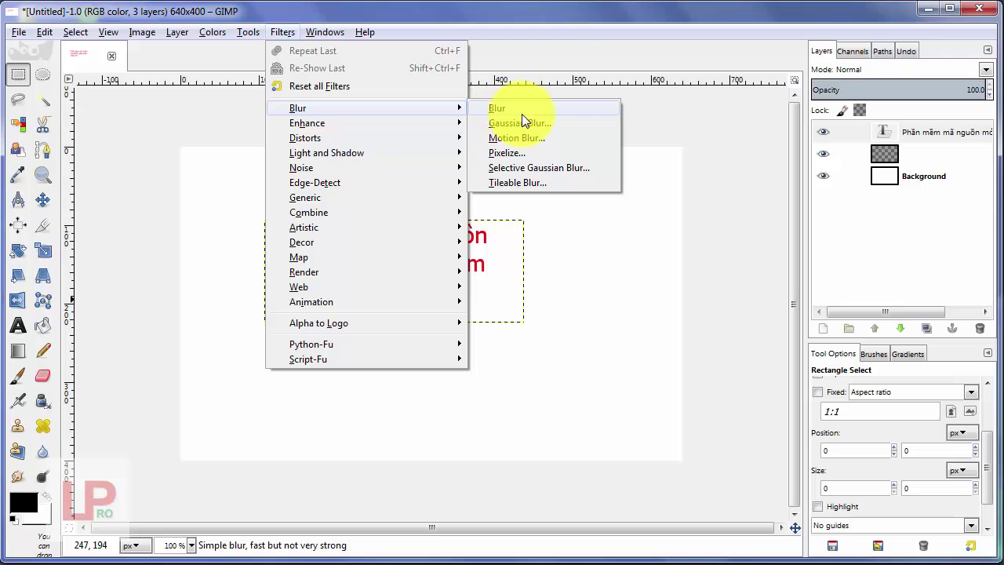
pyautogui.click(525, 121)
pyautogui.moveTo(548, 163)
pyautogui.mouseDown()
pyautogui.moveTo(634, 161)
pyautogui.moveTo(651, 107)
pyautogui.mouseUp()
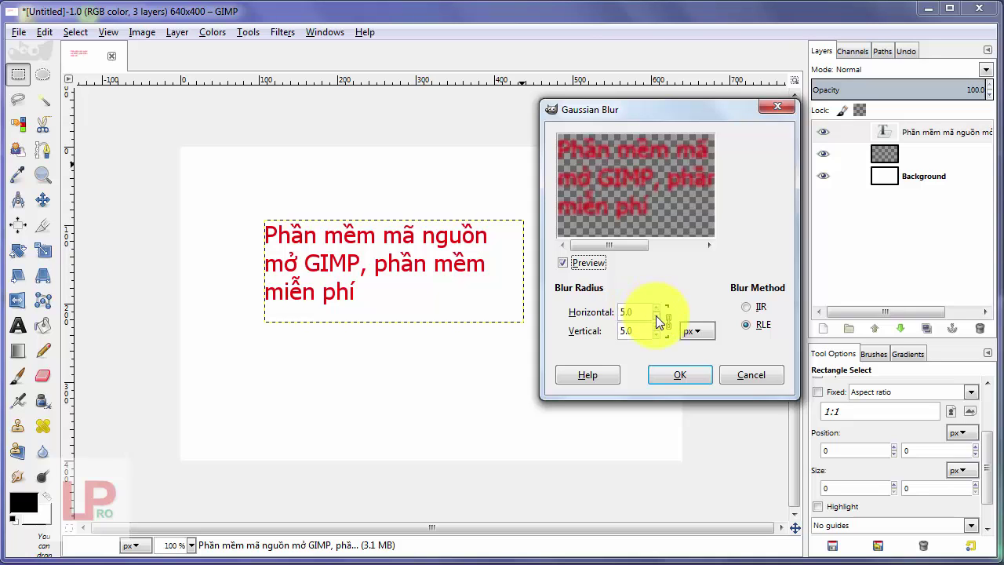
pyautogui.click(656, 317)
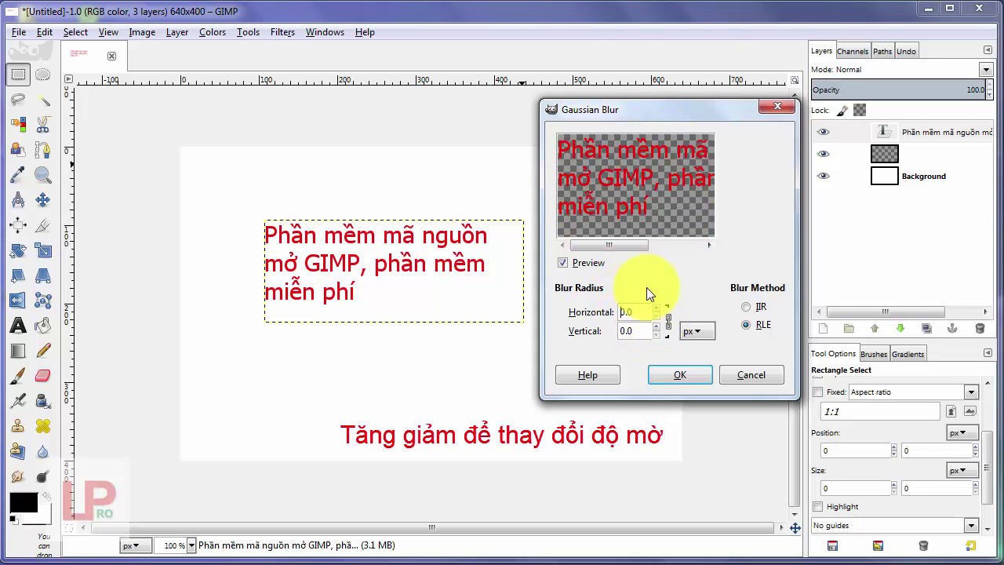
pyautogui.click(656, 307)
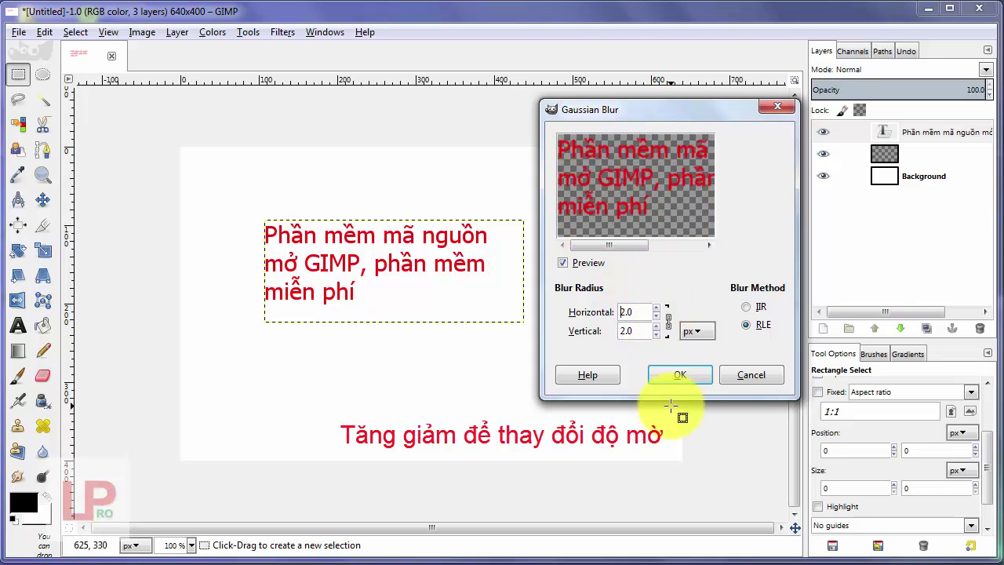
pyautogui.click(677, 380)
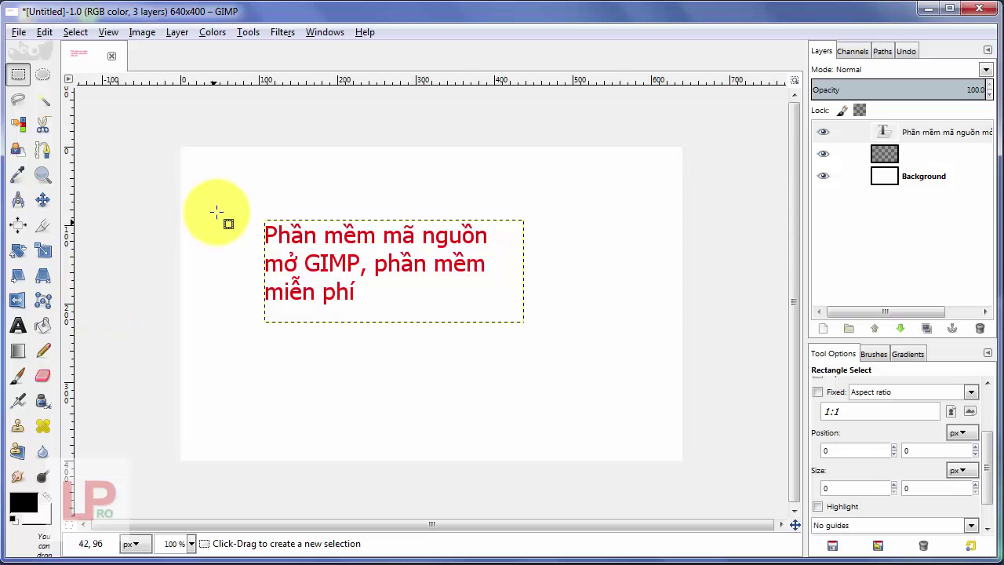
# Add a drop shadow to the text with offset 4, blur radius 15 and 60% opacity.
pyautogui.click(283, 32)
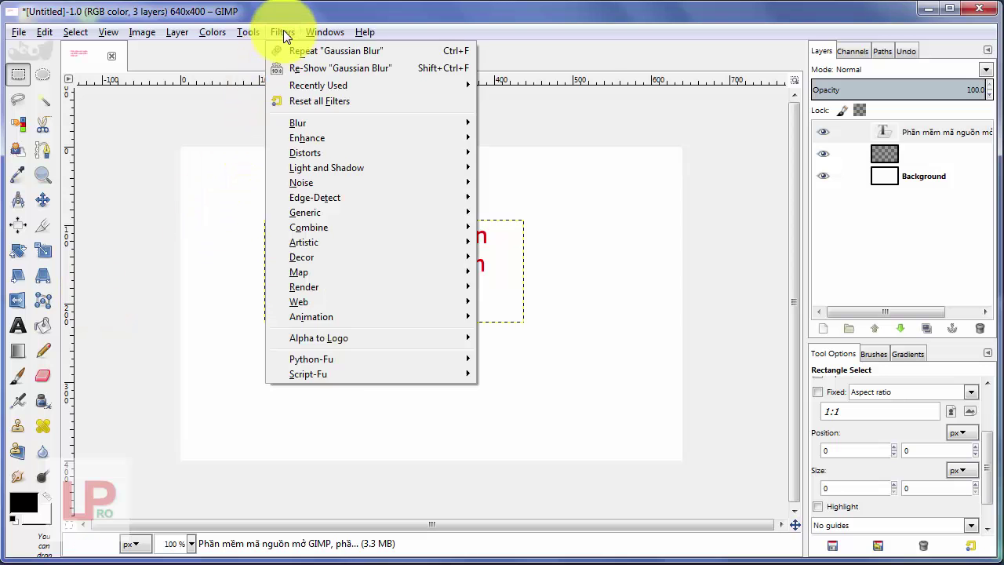
pyautogui.moveTo(326, 167)
pyautogui.click(525, 247)
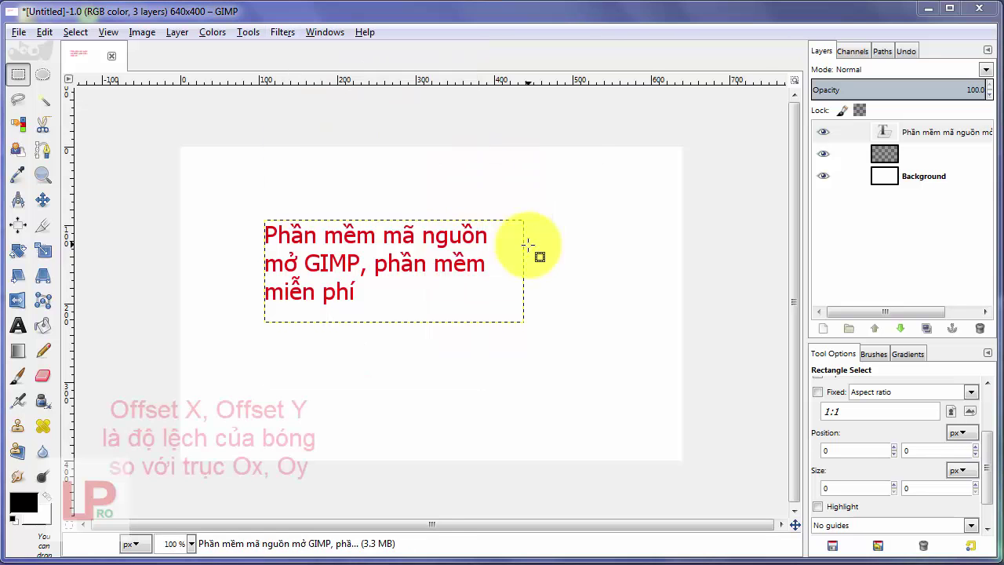
pyautogui.moveTo(546, 206); pyautogui.dragTo(688, 169)
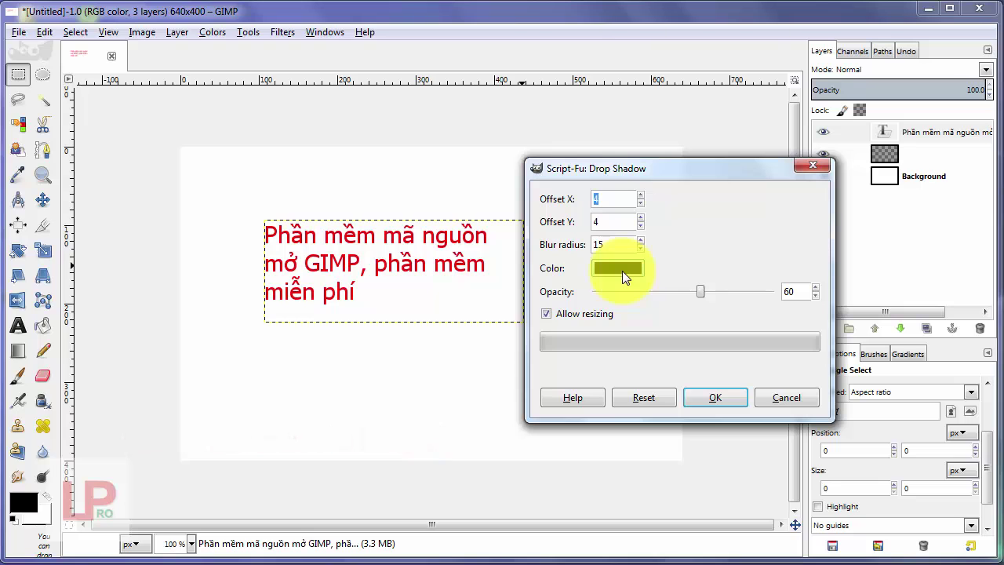
pyautogui.click(710, 397)
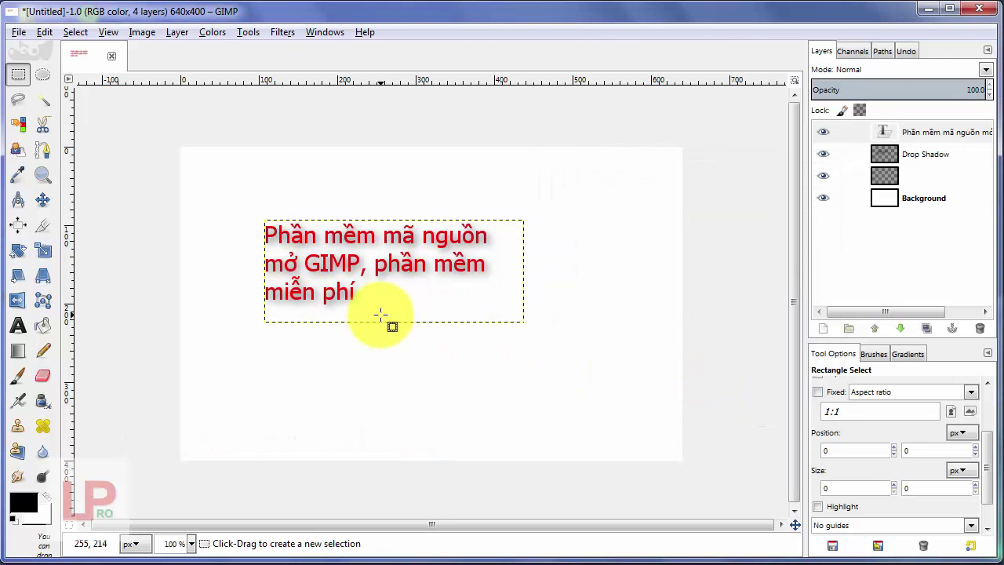
pyautogui.click(283, 31)
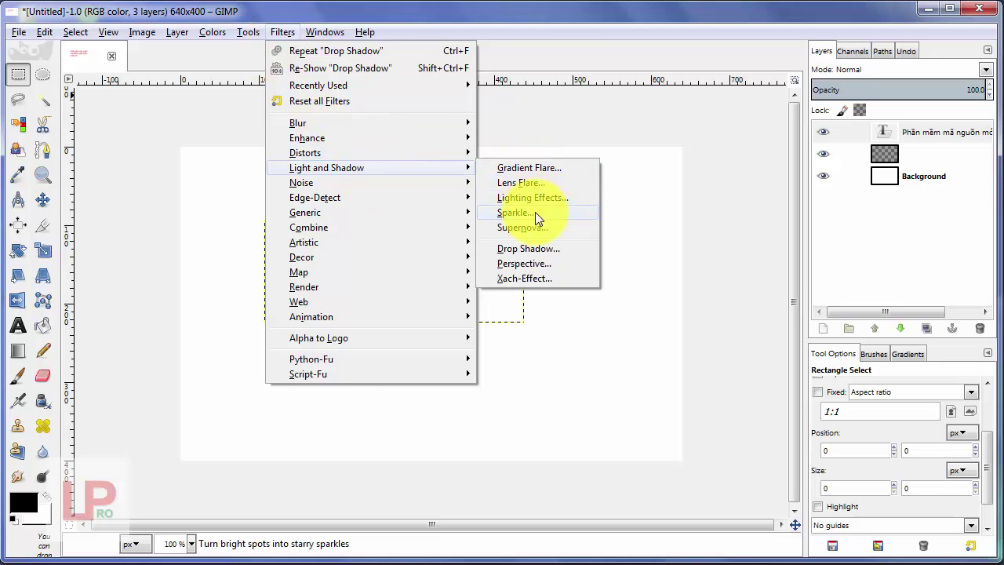
pyautogui.click(538, 249)
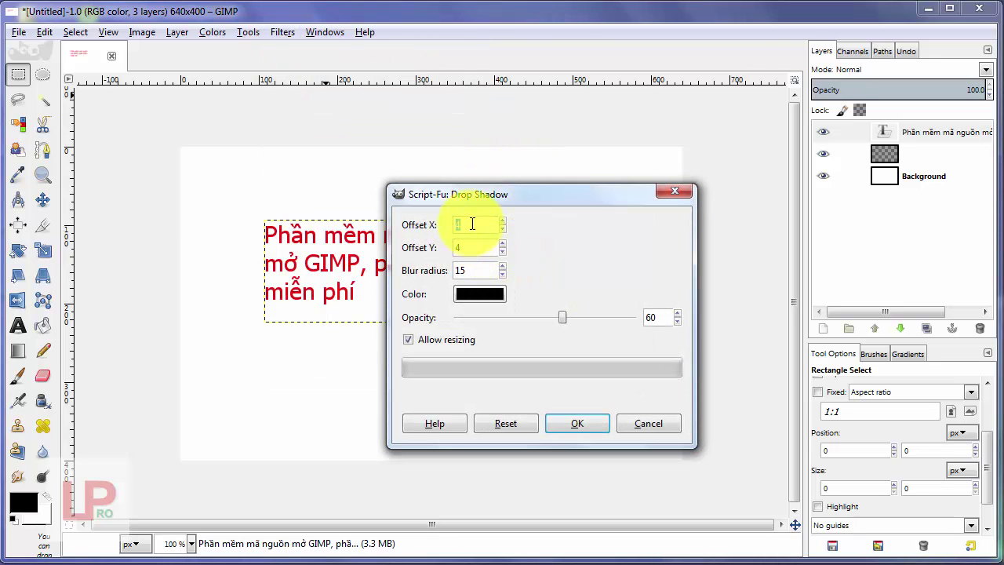
pyautogui.write('2')
pyautogui.doubleClick(465, 248)
pyautogui.write('2')
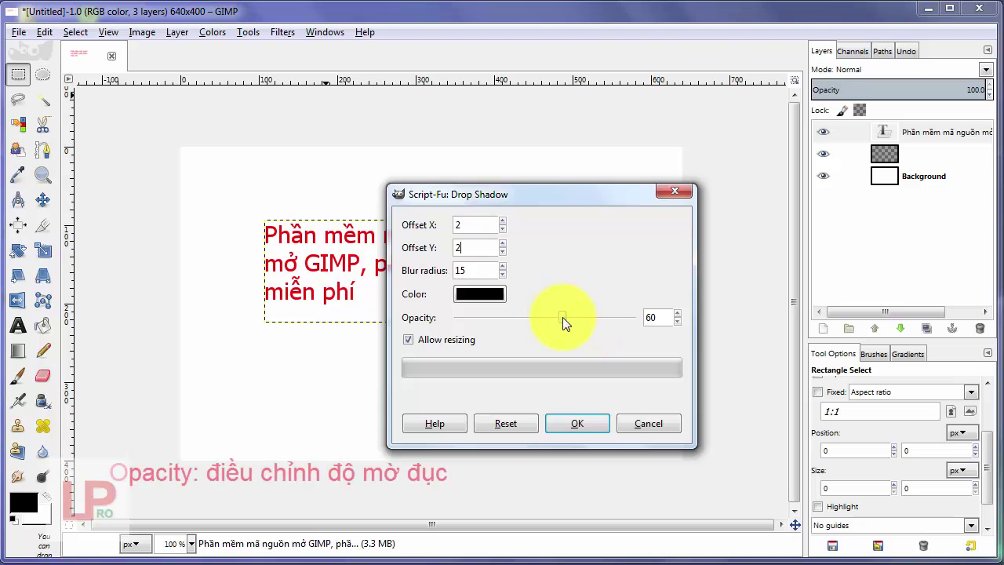
pyautogui.moveTo(562, 317); pyautogui.dragTo(597, 317)
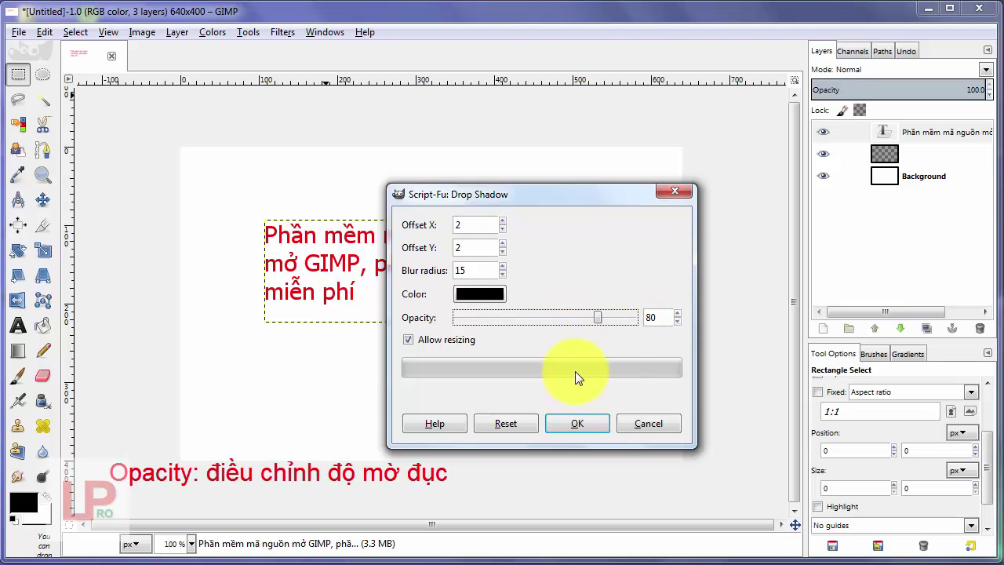
pyautogui.click(575, 423)
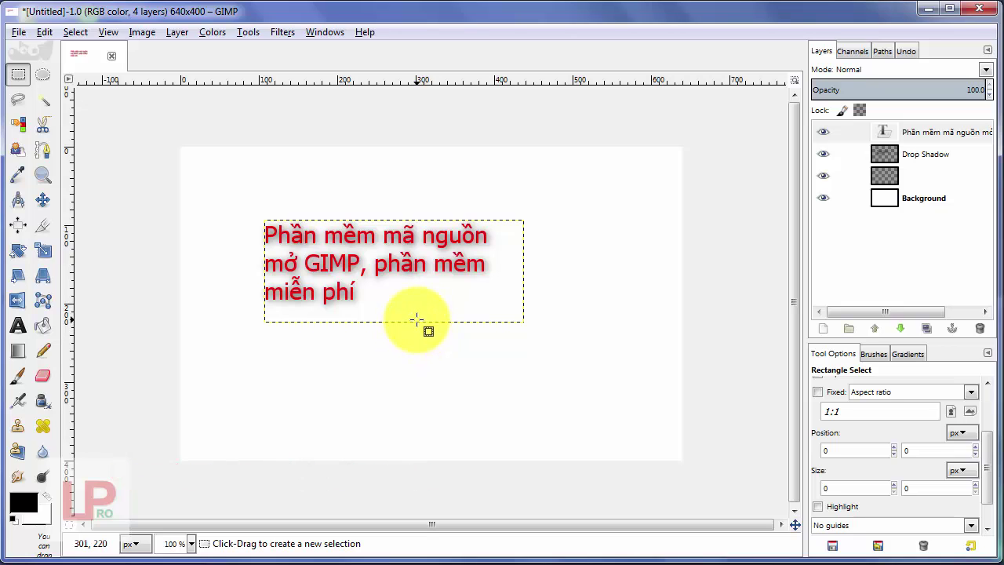
pyautogui.hotkey('ctrl', 'z')
pyautogui.click(283, 32)
pyautogui.moveTo(326, 168)
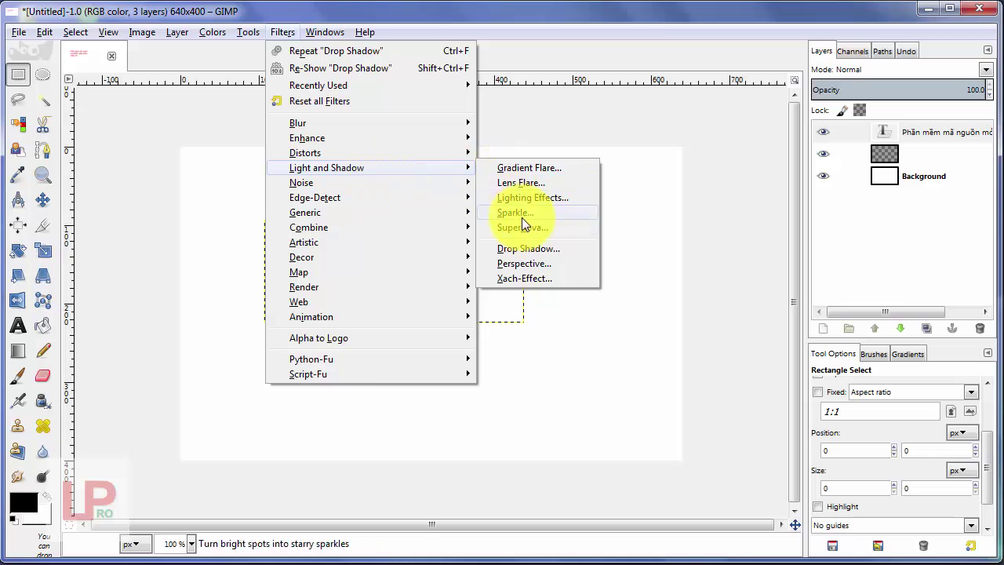
# Try a drop shadow with offset 1, blur radius 3 and opacity about 91, then undo it.
pyautogui.click(528, 248)
pyautogui.click(473, 248)
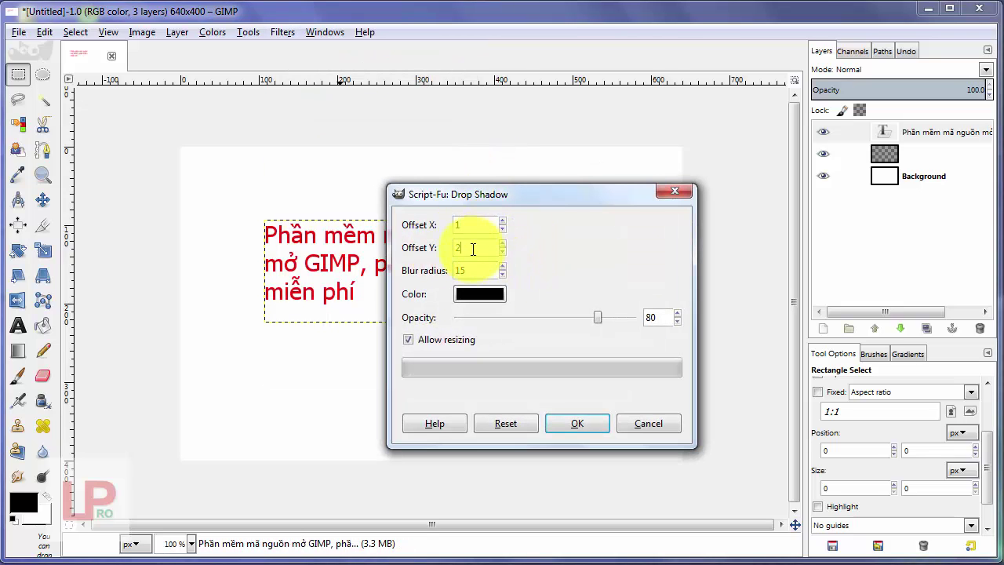
pyautogui.write('1')
pyautogui.doubleClick(450, 271)
pyautogui.write('3')
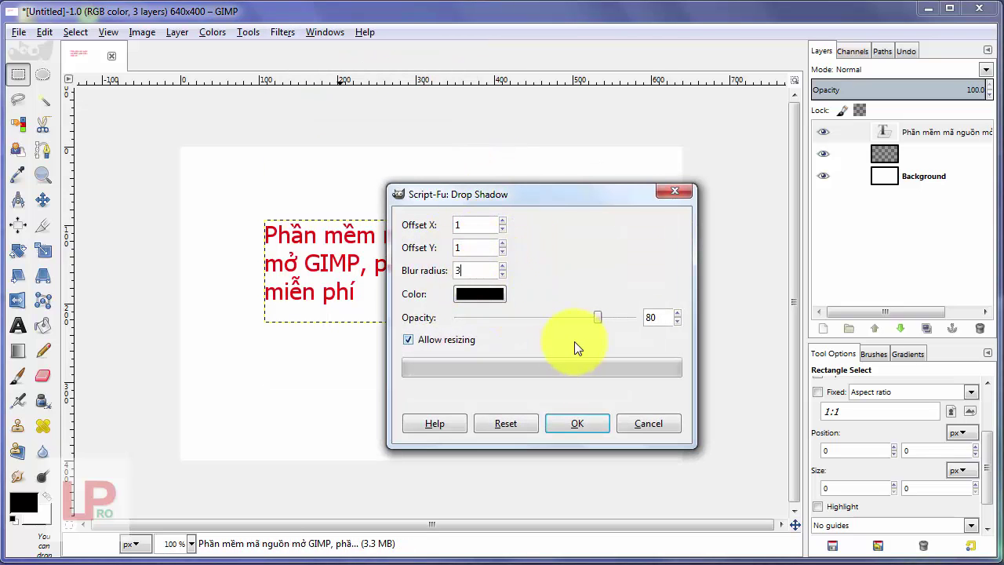
pyautogui.moveTo(598, 318); pyautogui.dragTo(619, 319)
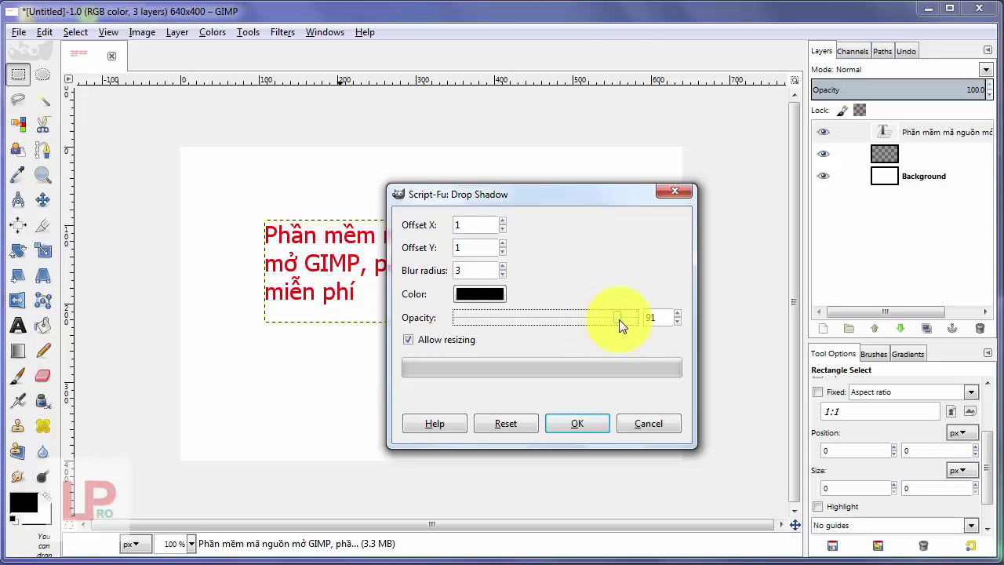
pyautogui.click(576, 422)
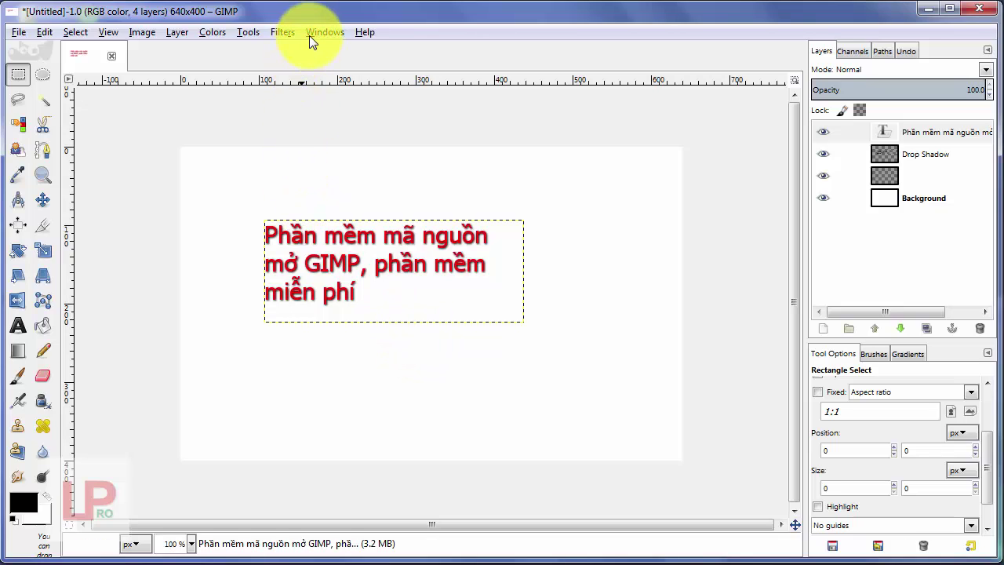
pyautogui.hotkey('ctrl', 'z')
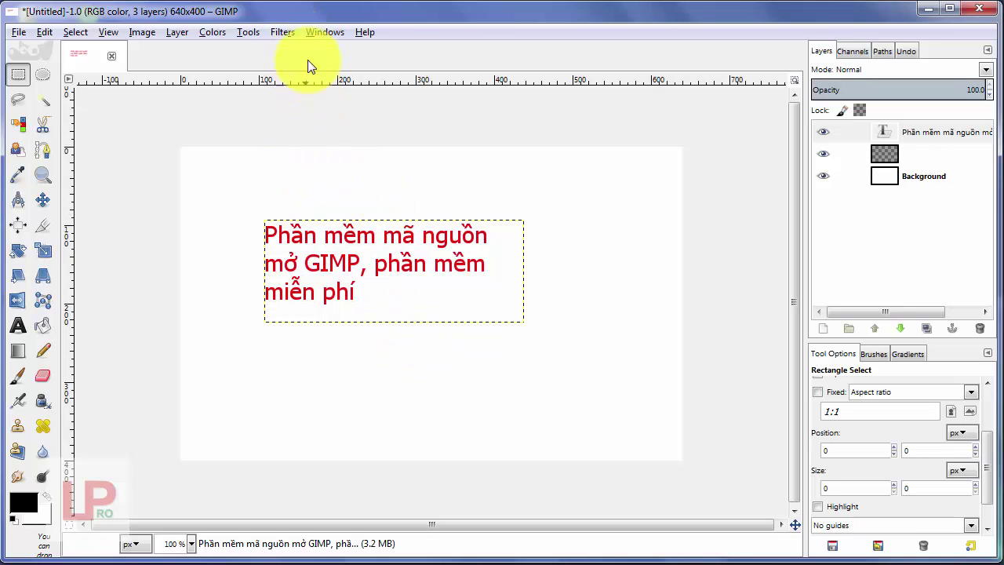
# Reapply the offset-1, blur-radius-3 drop shadow at 80% opacity.
pyautogui.click(295, 32)
pyautogui.moveTo(326, 168)
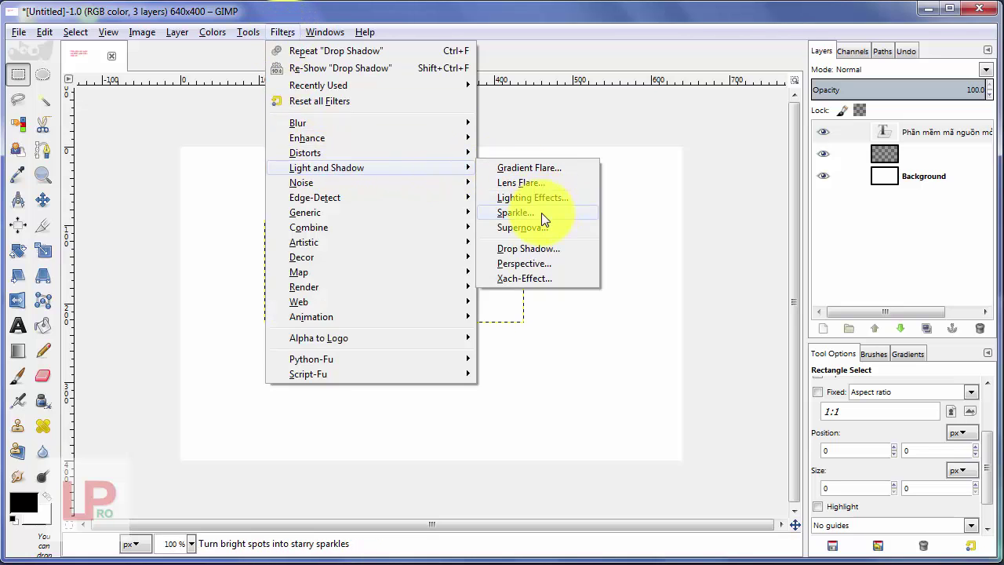
pyautogui.click(541, 248)
pyautogui.moveTo(627, 317); pyautogui.dragTo(594, 317)
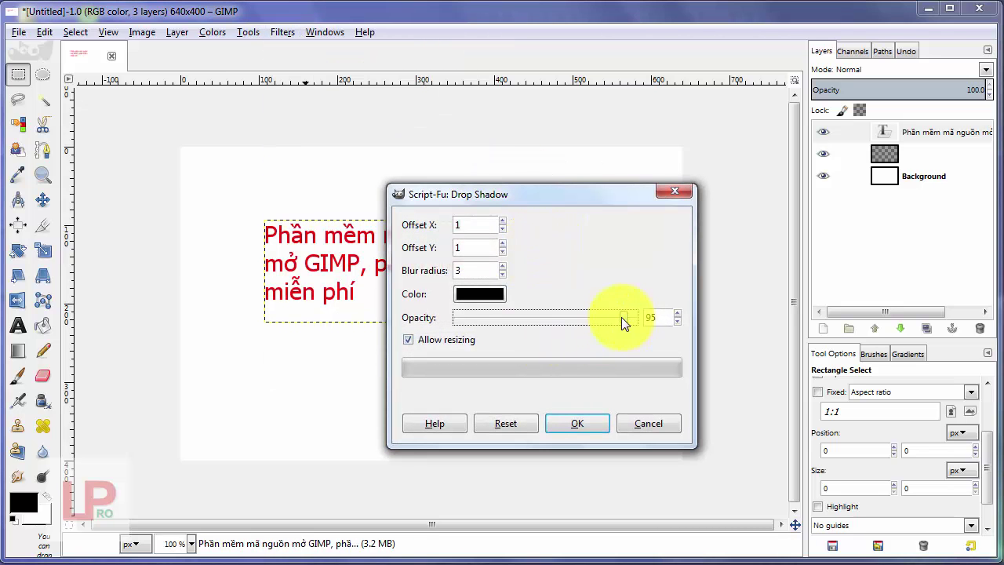
pyautogui.doubleClick(642, 317)
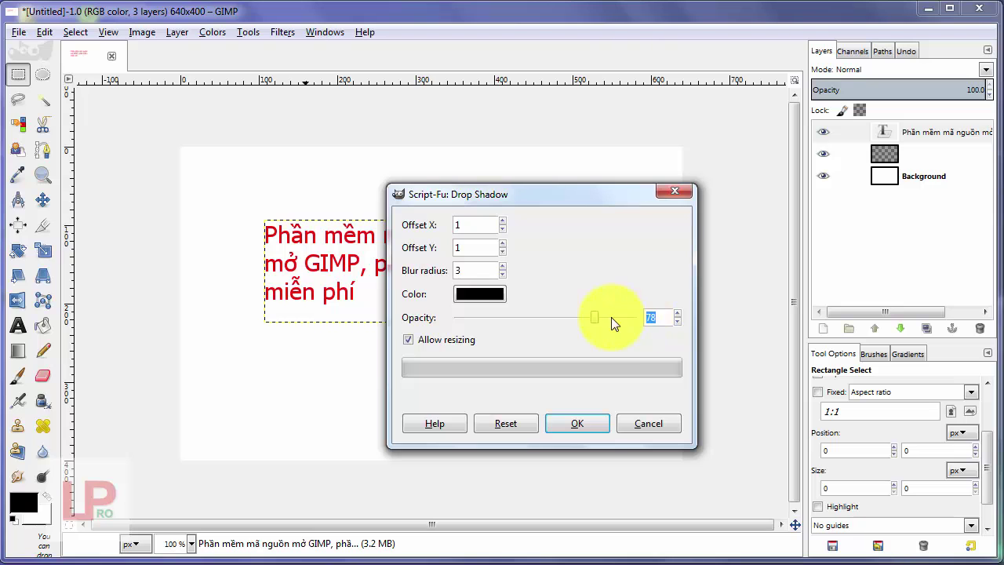
pyautogui.write('80')
pyautogui.click(577, 423)
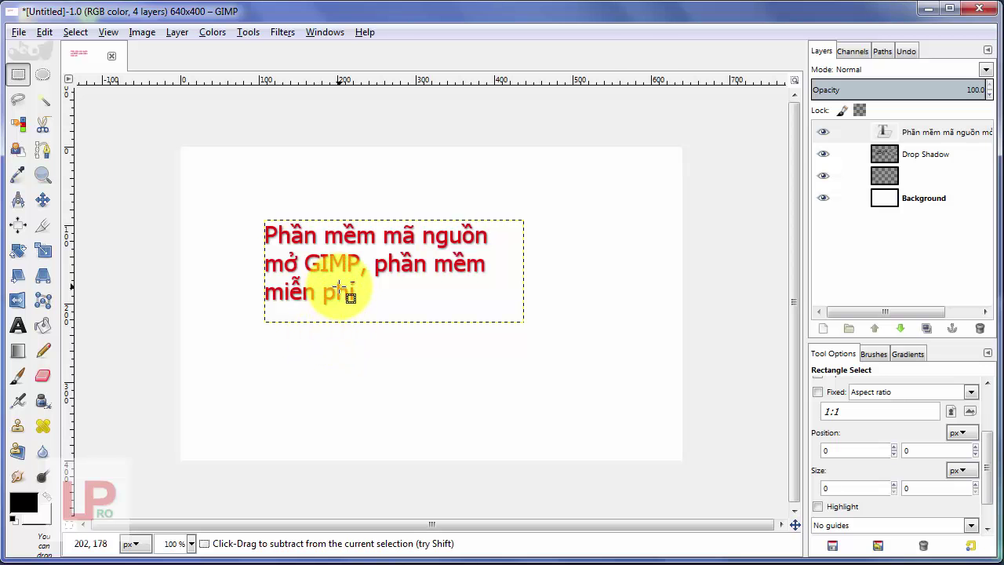
# Undo the drop shadow and warp the text along a wave-shaped Curve Bend curve.
pyautogui.hotkey('ctrl', 'z')
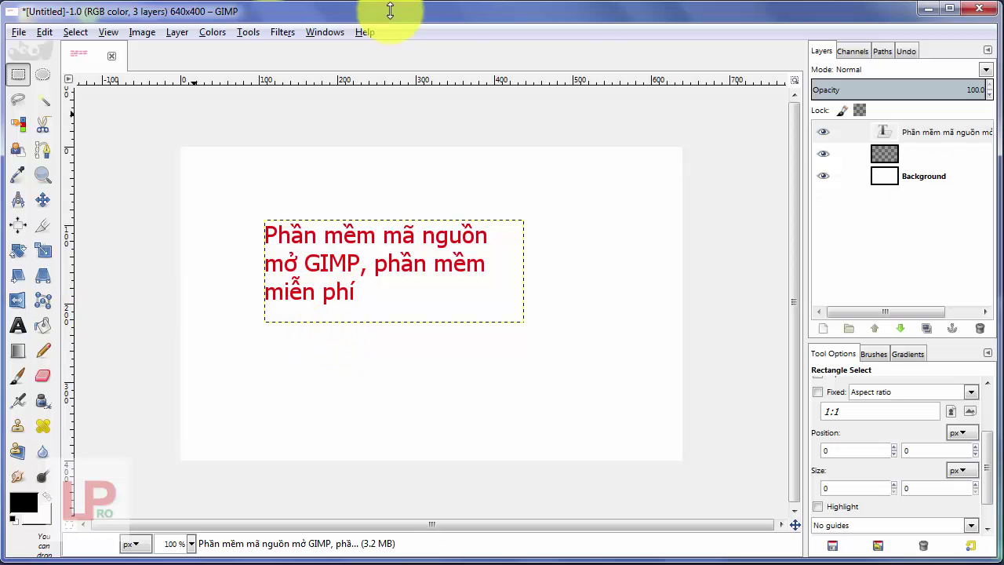
pyautogui.click(281, 32)
pyautogui.moveTo(305, 153)
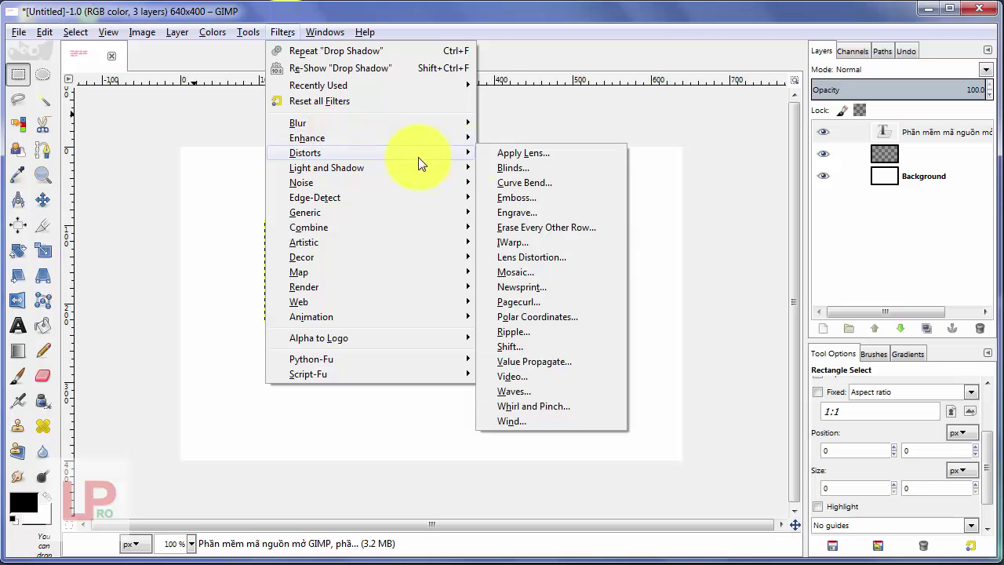
pyautogui.click(524, 182)
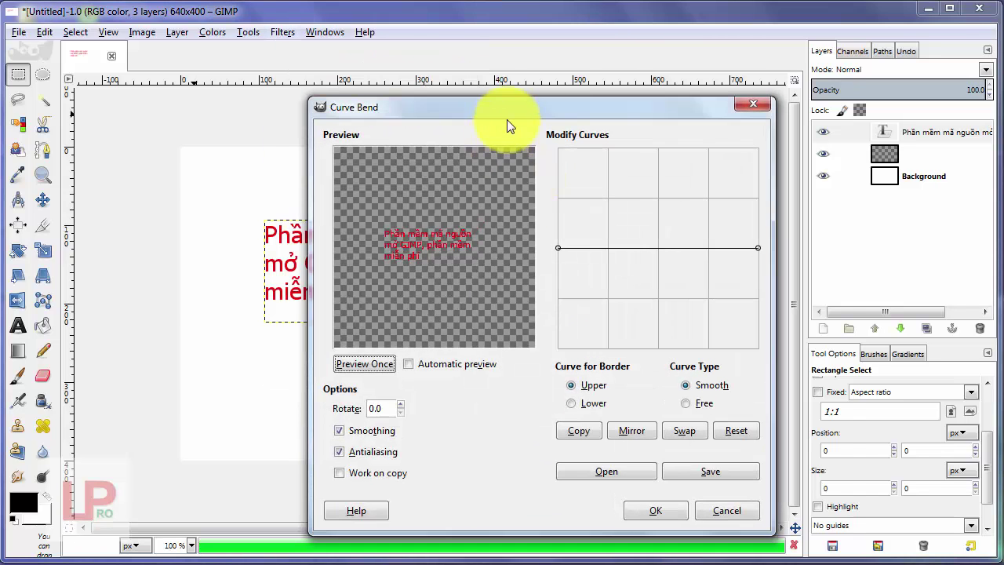
pyautogui.moveTo(507, 107); pyautogui.dragTo(574, 106)
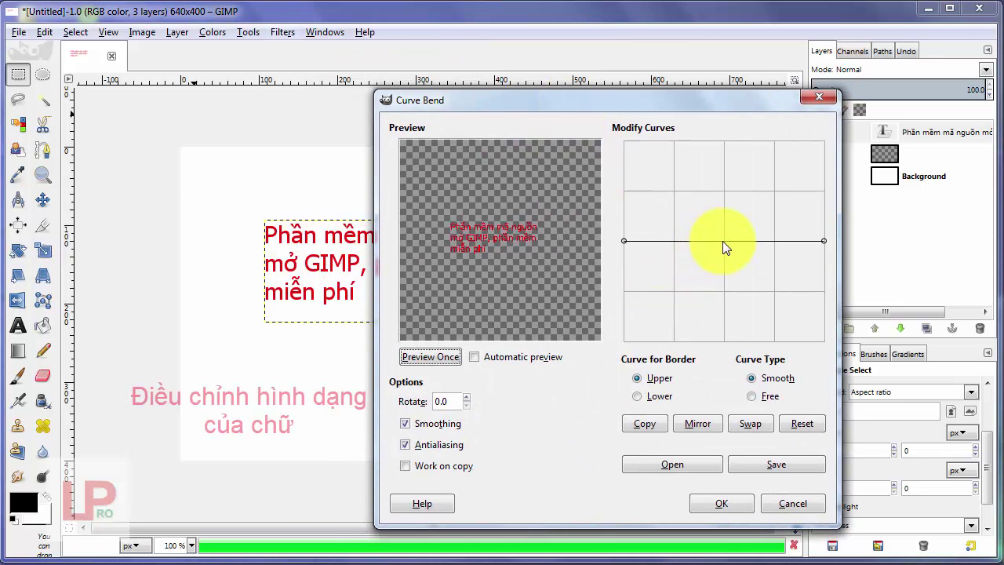
pyautogui.moveTo(723, 241); pyautogui.dragTo(724, 192)
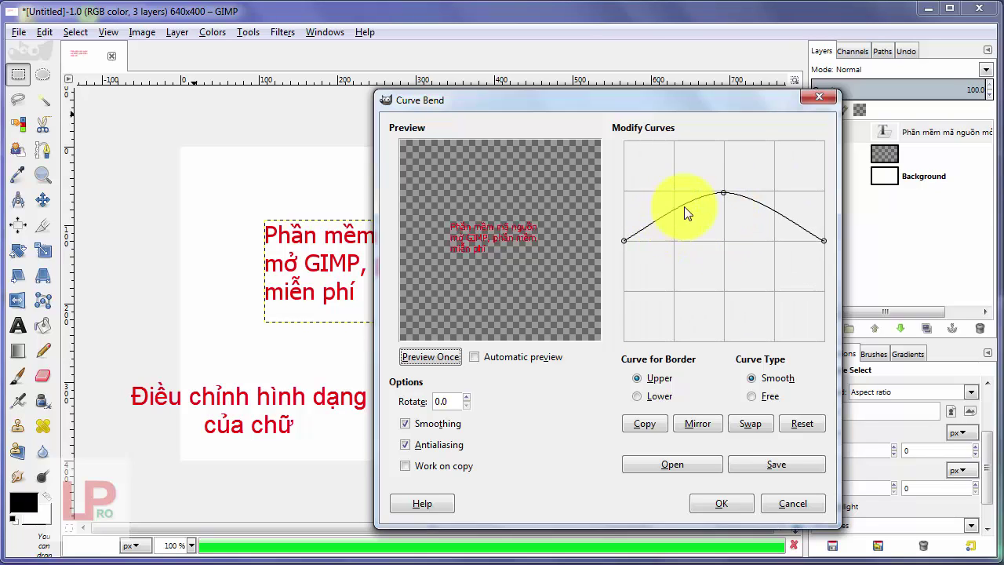
pyautogui.moveTo(676, 209); pyautogui.dragTo(671, 193)
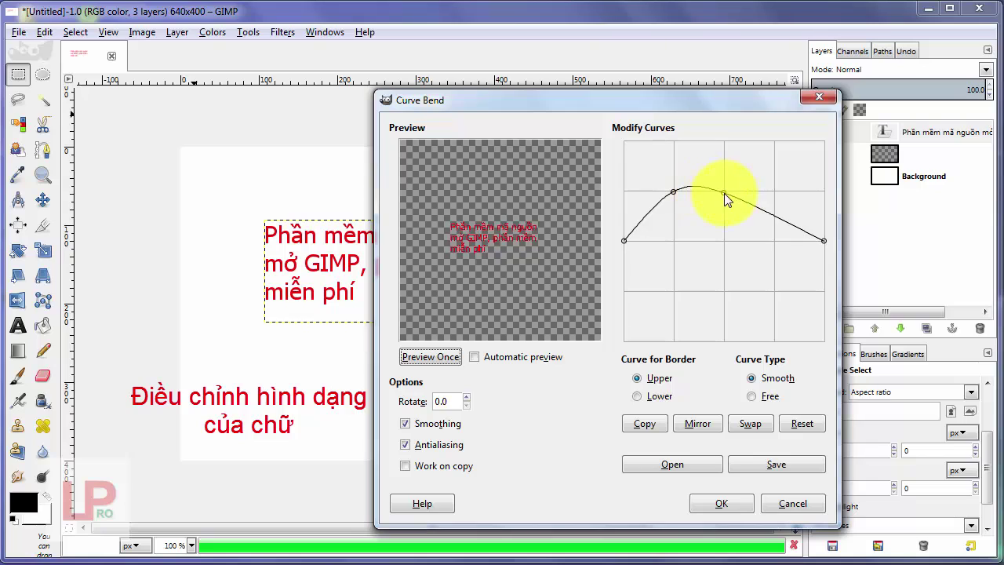
pyautogui.moveTo(722, 255)
pyautogui.mouseDown()
pyautogui.moveTo(723, 289)
pyautogui.moveTo(774, 193)
pyautogui.mouseUp()
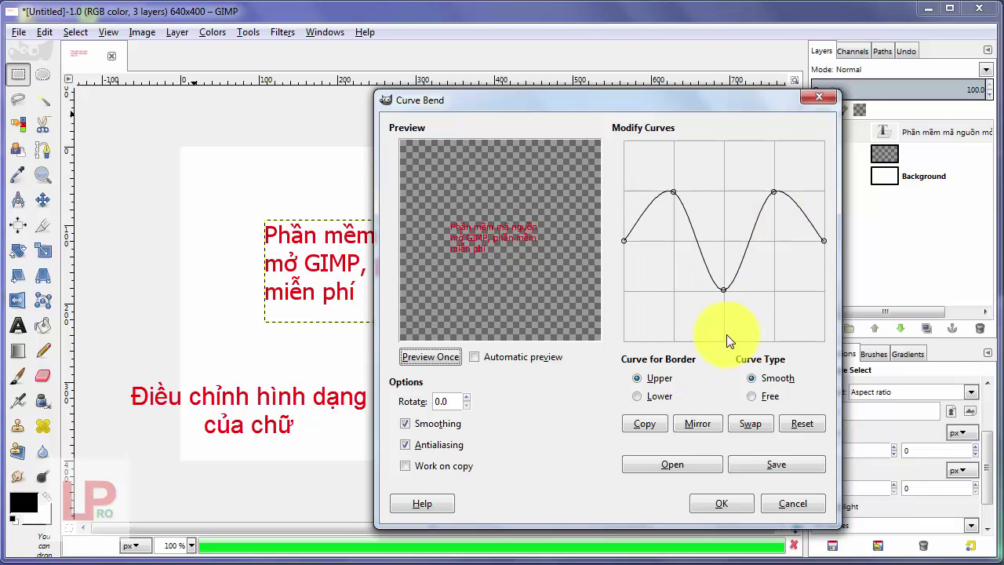
pyautogui.click(722, 502)
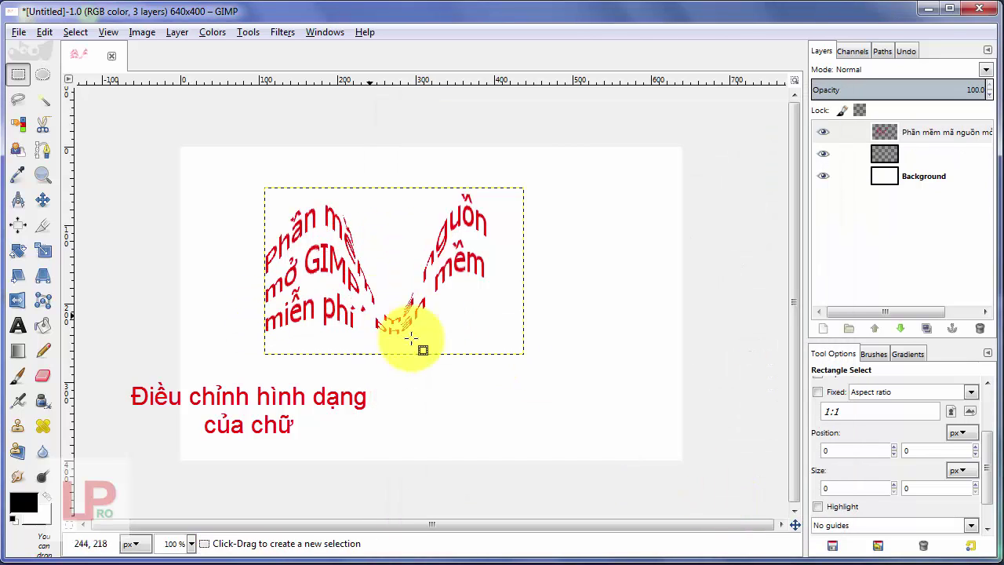
# Undo the wave and reapply Curve Bend with a single upward arch.
pyautogui.hotkey('ctrl', 'z')
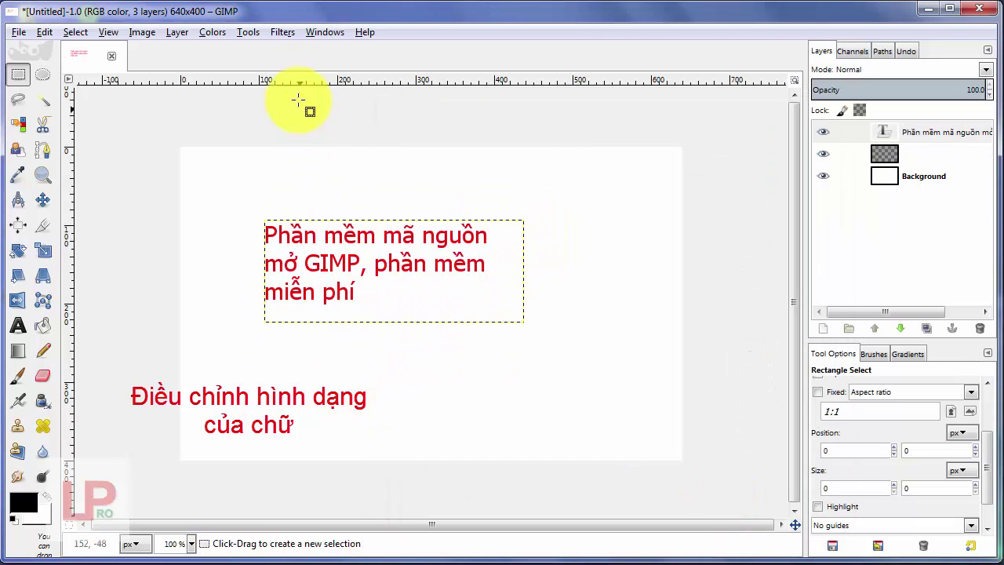
pyautogui.click(282, 31)
pyautogui.click(516, 182)
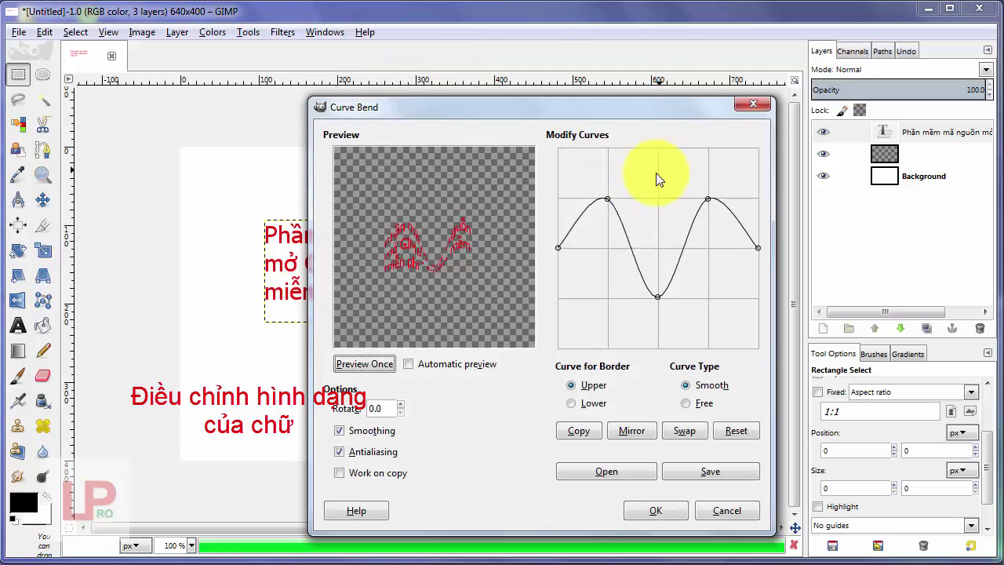
pyautogui.moveTo(657, 298); pyautogui.dragTo(658, 188)
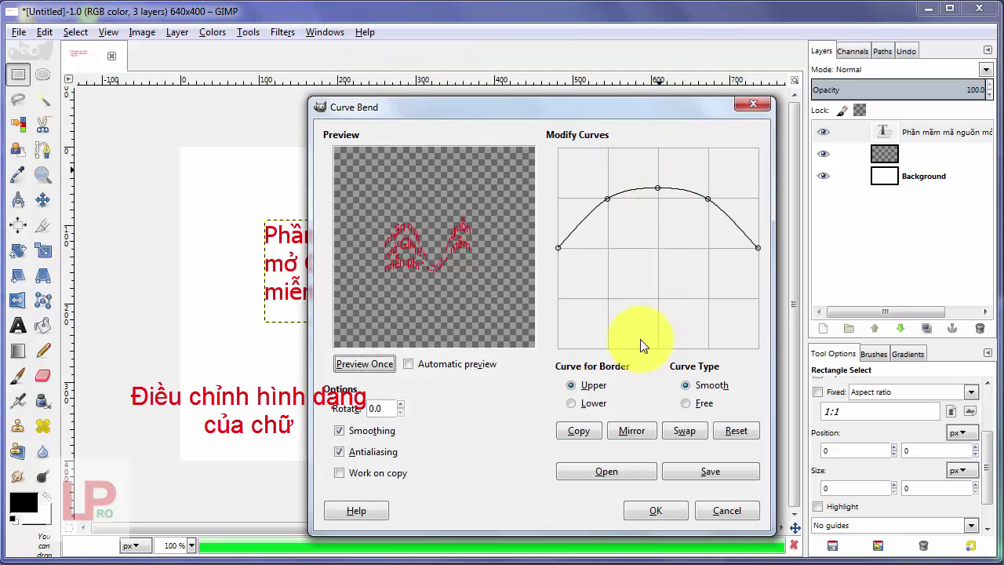
pyautogui.click(657, 512)
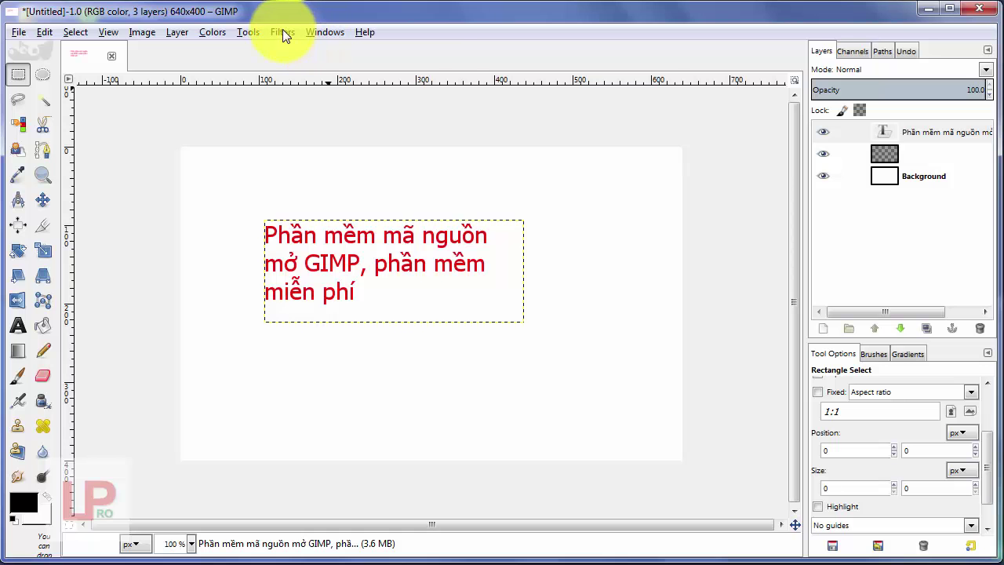
# Apply Emboss with azimuth about 30, elevation 45 and depth 20 to the text.
pyautogui.click(283, 32)
pyautogui.moveTo(305, 153)
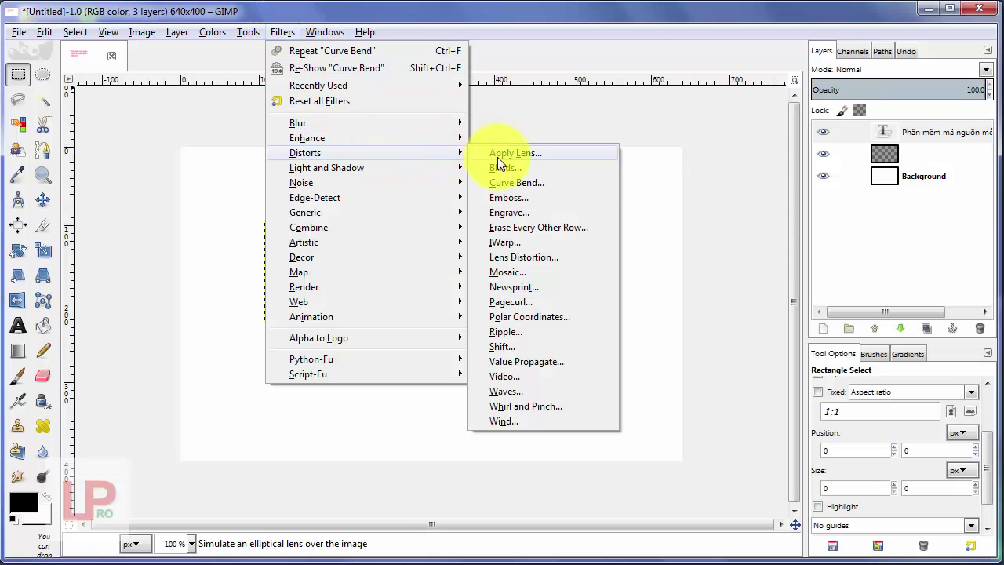
pyautogui.click(509, 197)
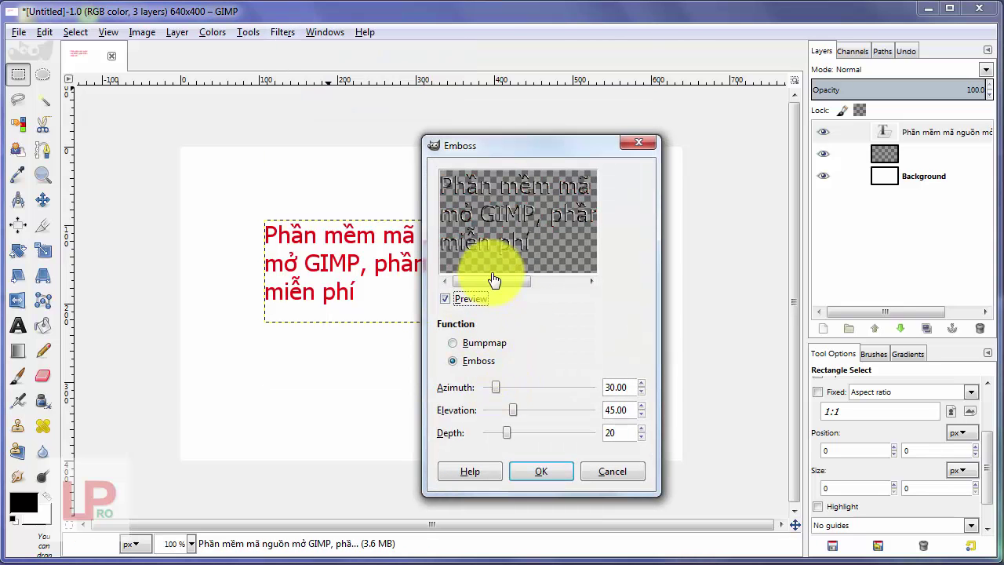
pyautogui.moveTo(489, 380)
pyautogui.mouseDown()
pyautogui.moveTo(505, 384)
pyautogui.moveTo(493, 385)
pyautogui.mouseUp()
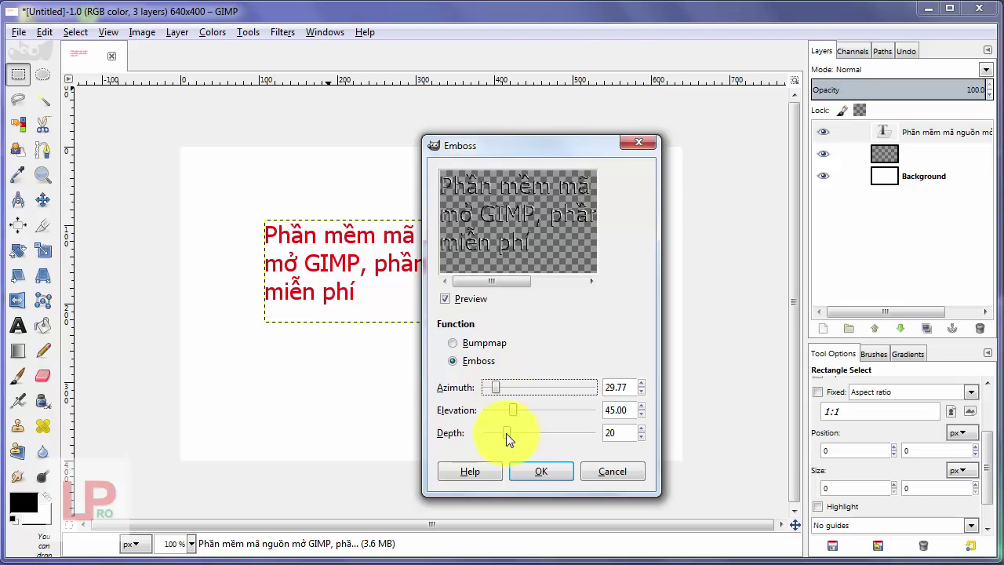
pyautogui.click(540, 471)
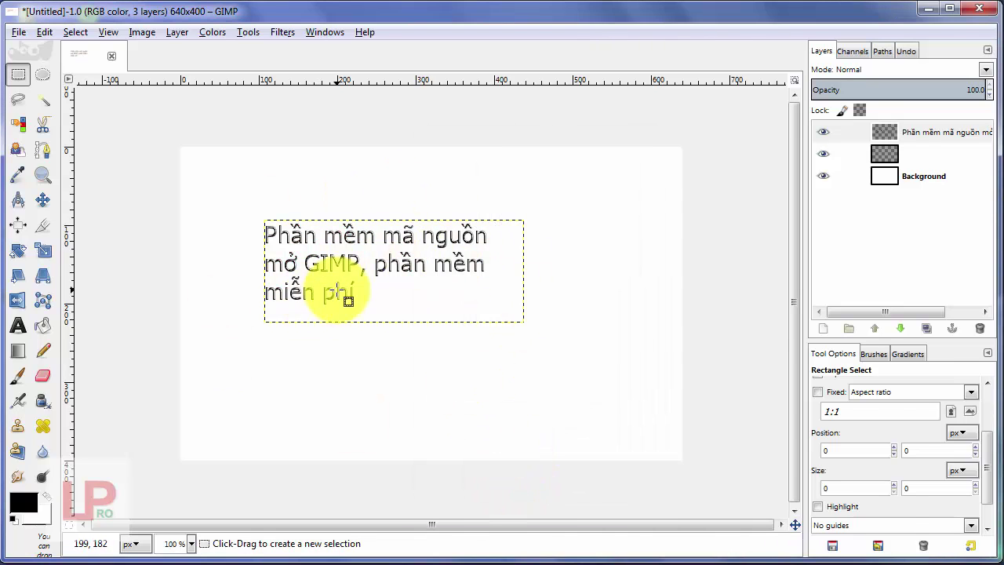